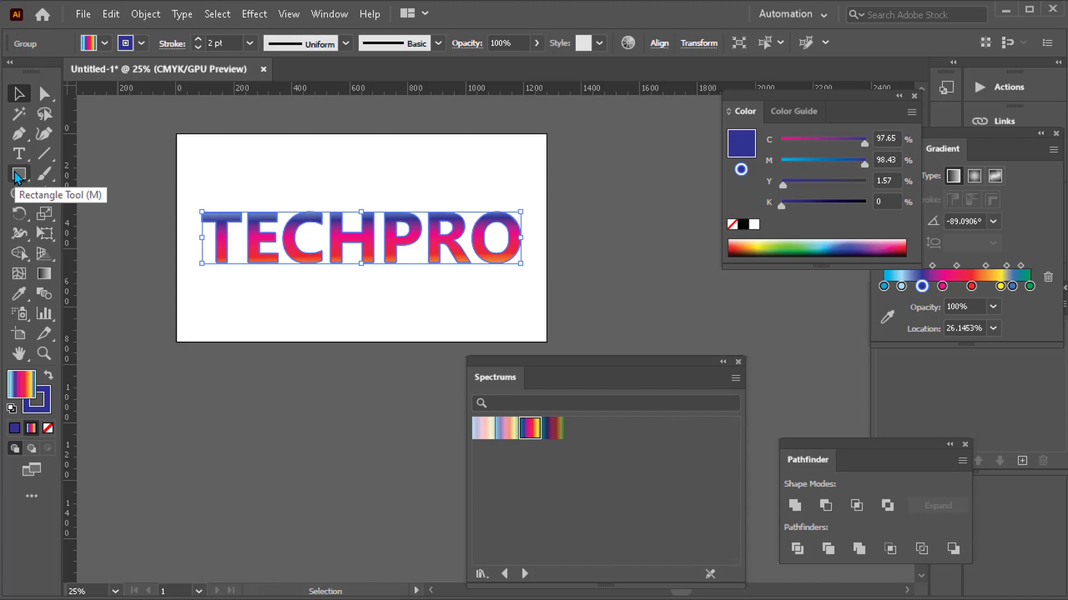
Step: Draw a large ellipse centred near the artboard's left edge, overlapping the left half of the TECHPRO lettering
{"action": "left_click", "coordinate": [18, 177]}
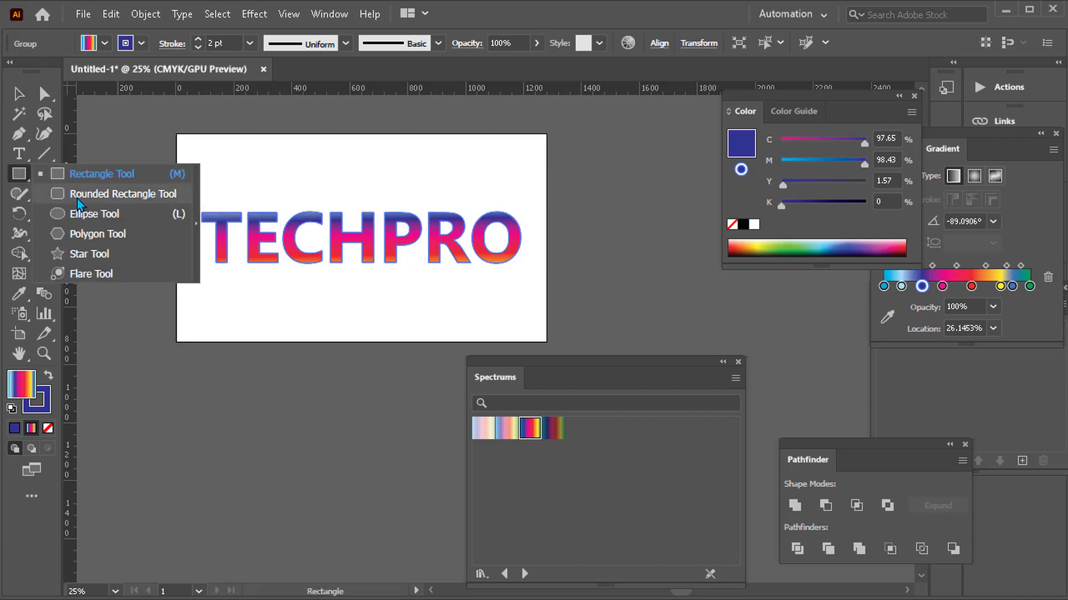
{"action": "left_click", "coordinate": [78, 213]}
{"action": "left_click_drag", "start_coordinate": [181, 222], "coordinate": [385, 356]}
{"action": "left_click", "coordinate": [18, 94]}
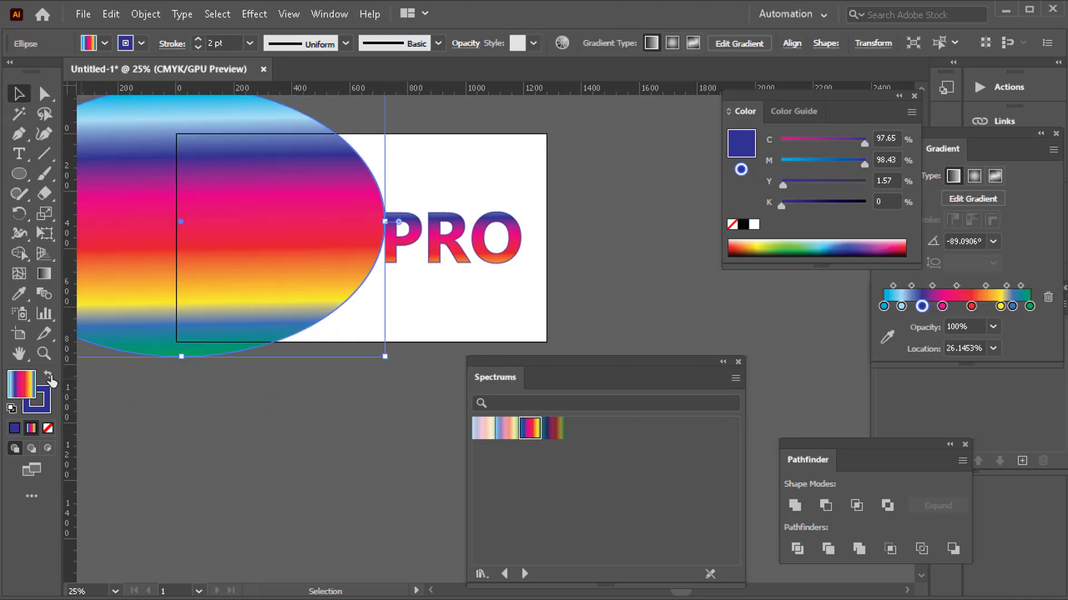
Step: Give the ellipse no fill and a black stroke
{"action": "left_click", "coordinate": [49, 377]}
{"action": "left_click", "coordinate": [142, 44]}
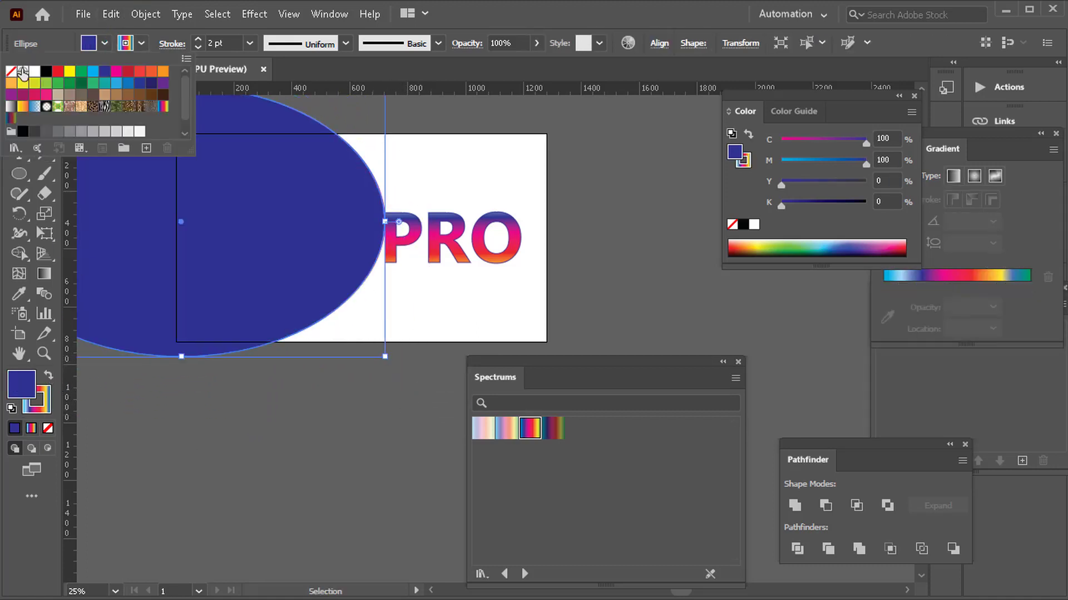
{"action": "left_click", "coordinate": [98, 45]}
{"action": "left_click", "coordinate": [105, 43]}
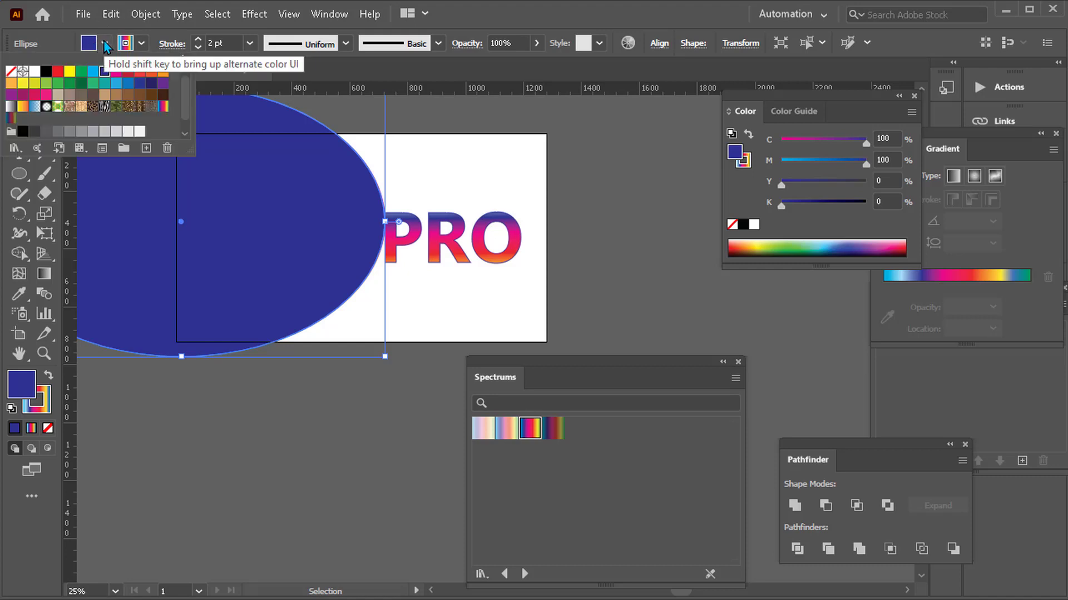
{"action": "left_click", "coordinate": [11, 73]}
{"action": "left_click", "coordinate": [139, 43]}
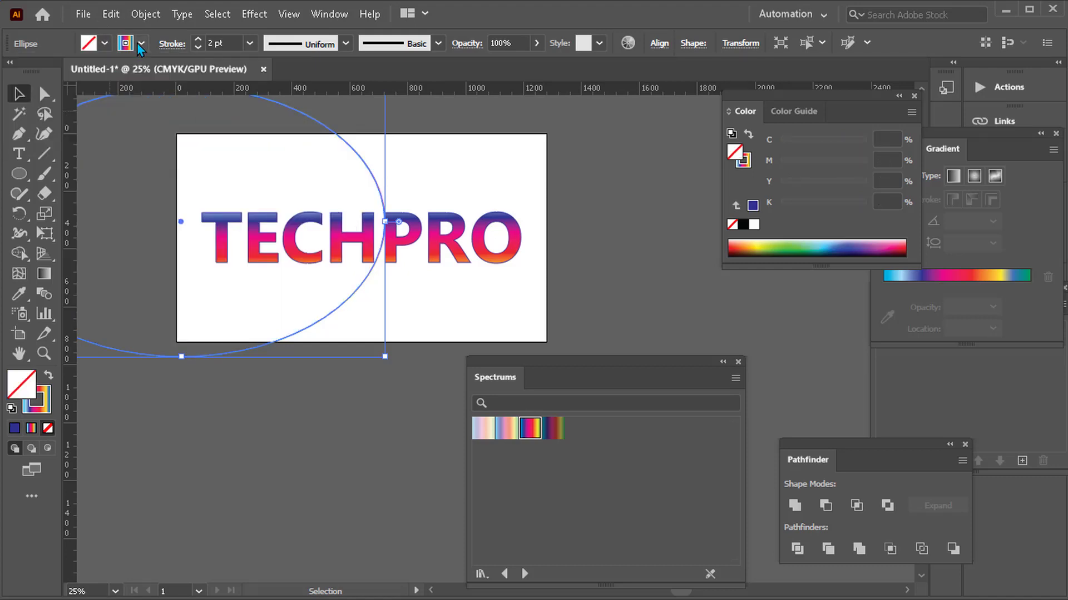
{"action": "left_click", "coordinate": [139, 43]}
{"action": "left_click", "coordinate": [46, 71]}
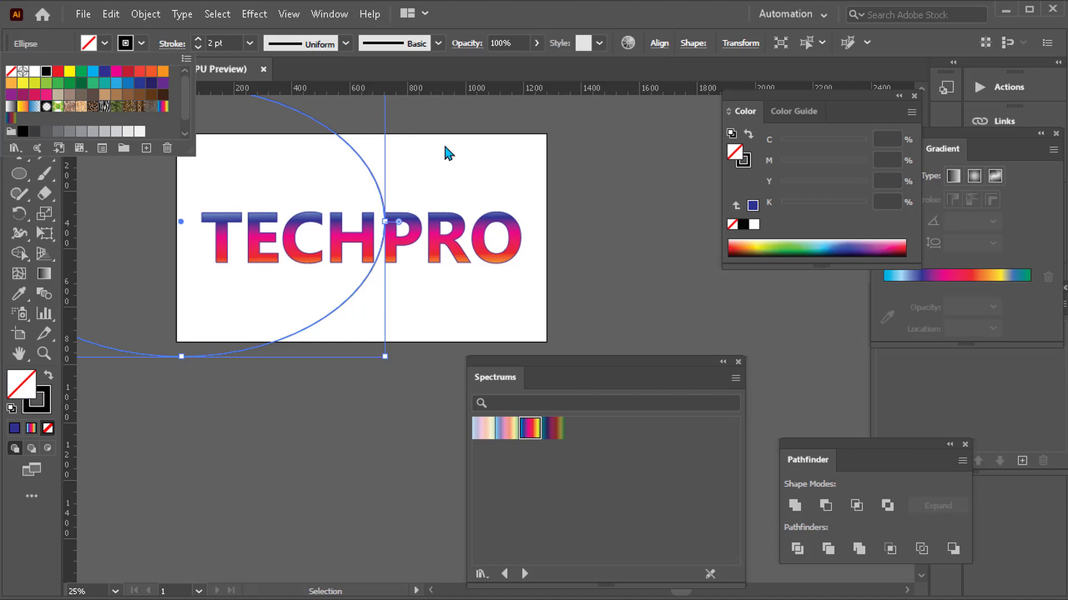
Step: Move the ellipse so it arches over TECHPRO, narrow it to the artboard's right edge, and pull its left side slightly inward
{"action": "mouse_move", "coordinate": [367, 167]}
{"action": "left_mouse_down"}
{"action": "mouse_move", "coordinate": [520, 248]}
{"action": "mouse_move", "coordinate": [552, 232]}
{"action": "left_mouse_up"}
{"action": "left_click_drag", "start_coordinate": [227, 216], "coordinate": [227, 216]}
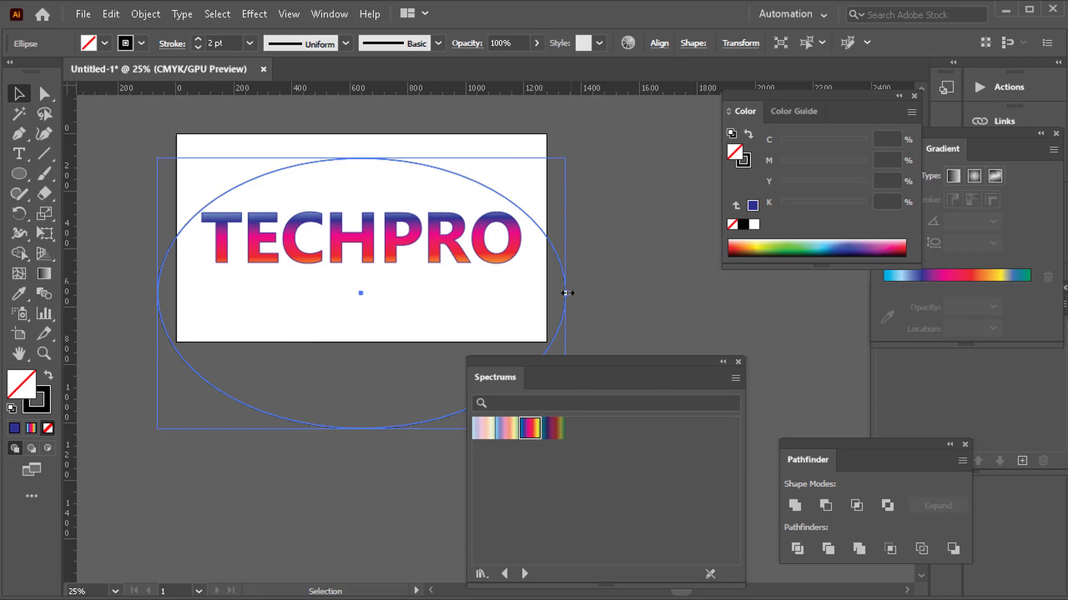
{"action": "left_click_drag", "start_coordinate": [567, 293], "coordinate": [547, 293]}
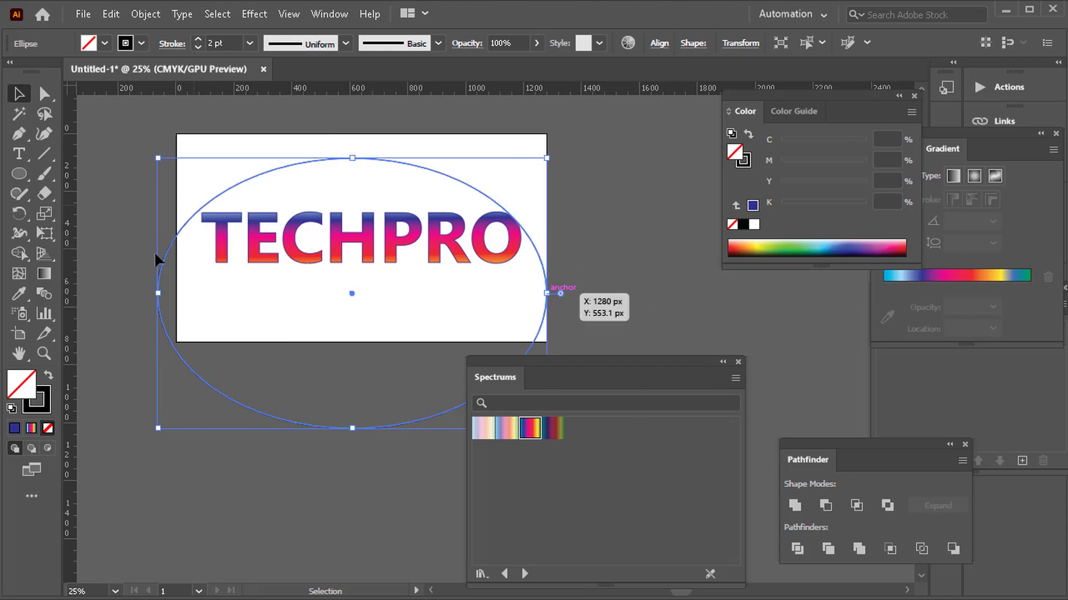
{"action": "left_click_drag", "start_coordinate": [158, 293], "coordinate": [164, 294]}
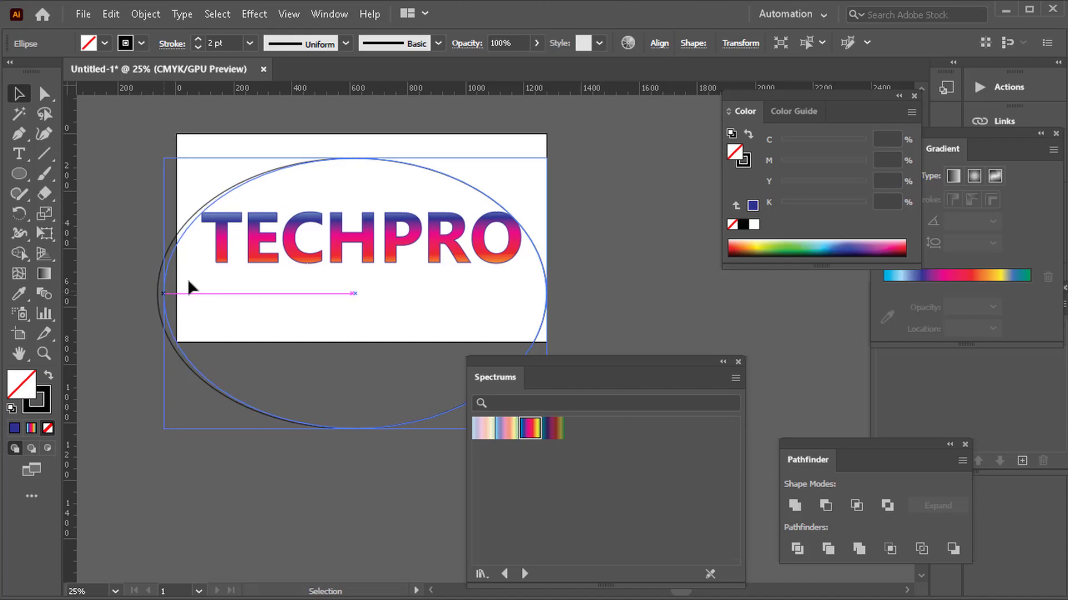
{"action": "left_click", "coordinate": [604, 203]}
Step: Duplicate the ellipse straight down so the copy's curve passes through the upper-right corner of the letter T
{"action": "scroll", "coordinate": [367, 220], "scroll_direction": "up", "scroll_amount": 1}
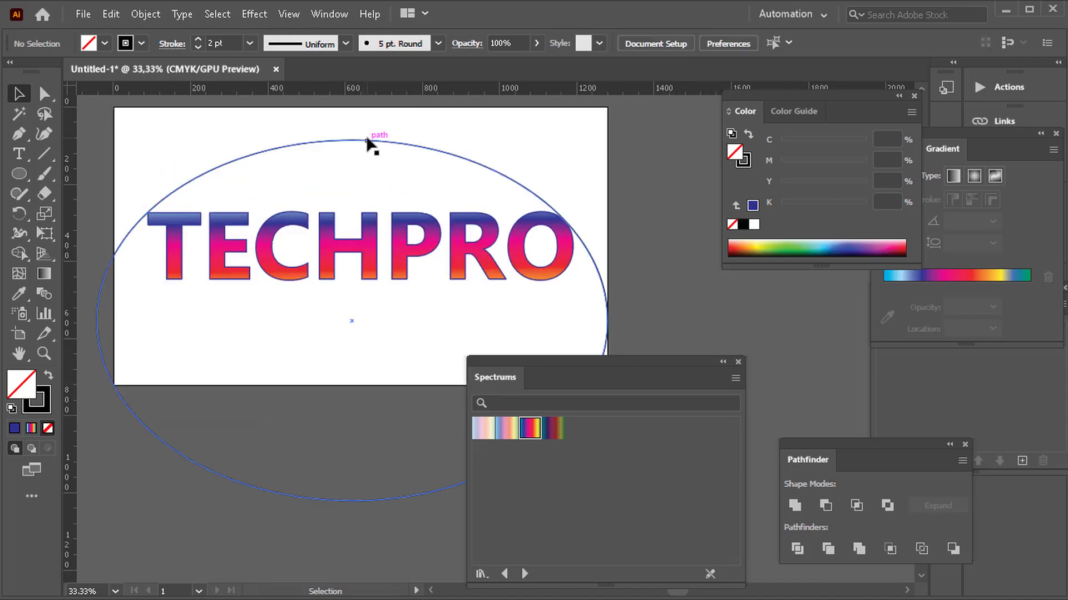
{"action": "left_click_drag", "start_coordinate": [365, 140], "coordinate": [366, 177]}
{"action": "scroll", "coordinate": [206, 220], "scroll_direction": "up", "scroll_amount": 4}
{"action": "scroll", "coordinate": [206, 220], "scroll_direction": "up", "scroll_amount": 6}
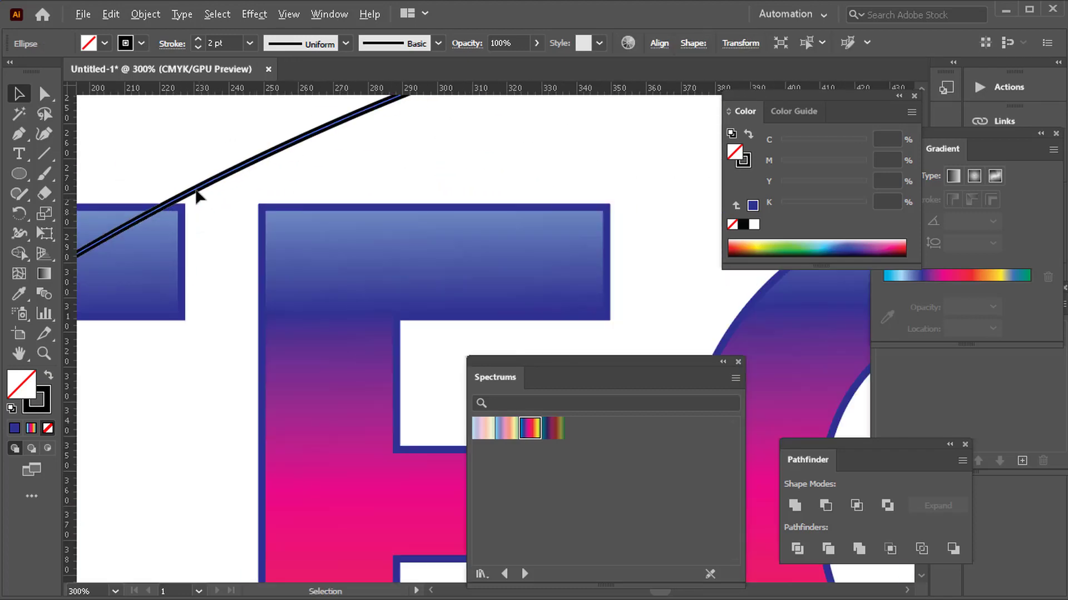
{"action": "left_click_drag", "start_coordinate": [196, 195], "coordinate": [196, 198]}
{"action": "scroll", "coordinate": [195, 206], "scroll_direction": "down", "scroll_amount": 4}
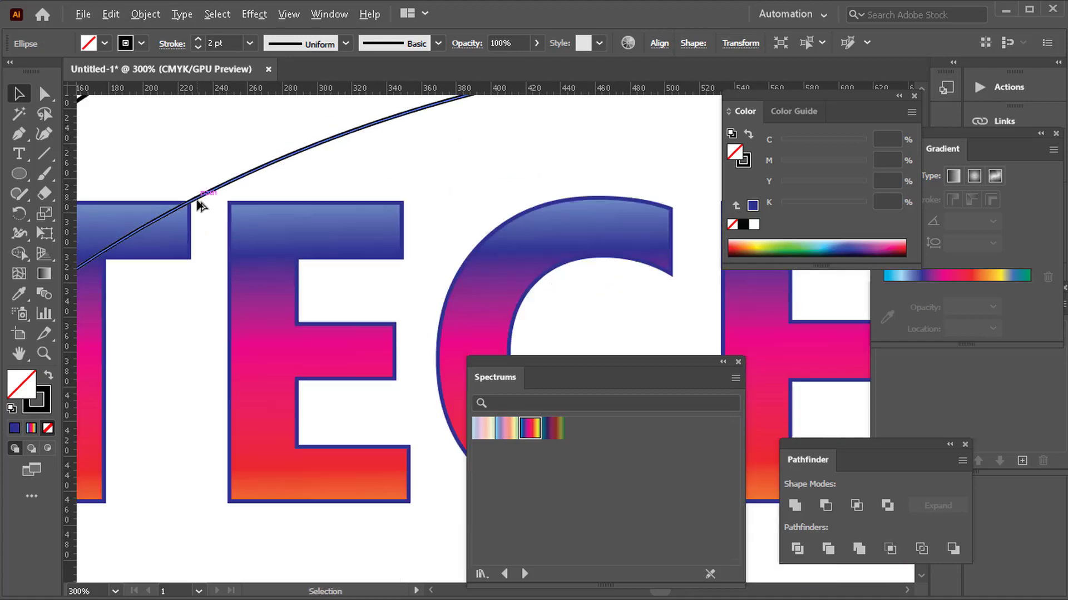
{"action": "left_click_drag", "start_coordinate": [548, 248], "coordinate": [155, 231]}
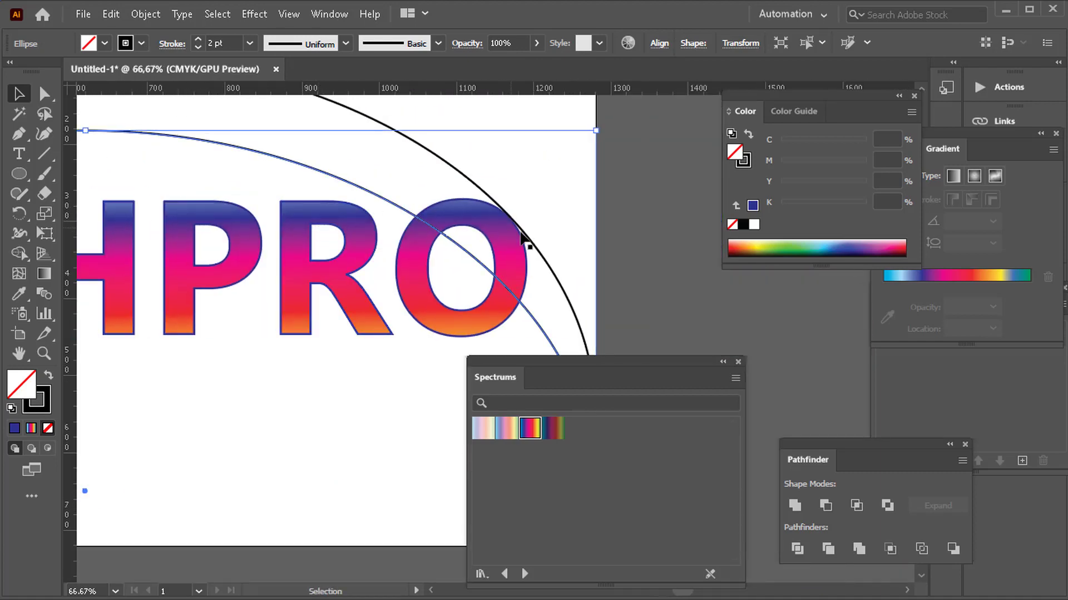
{"action": "scroll", "coordinate": [523, 239], "scroll_direction": "down", "scroll_amount": 3}
Step: Select only the two overlapping ellipses and split them with the Pathfinder Divide operation
{"action": "left_click_drag", "start_coordinate": [128, 311], "coordinate": [250, 387]}
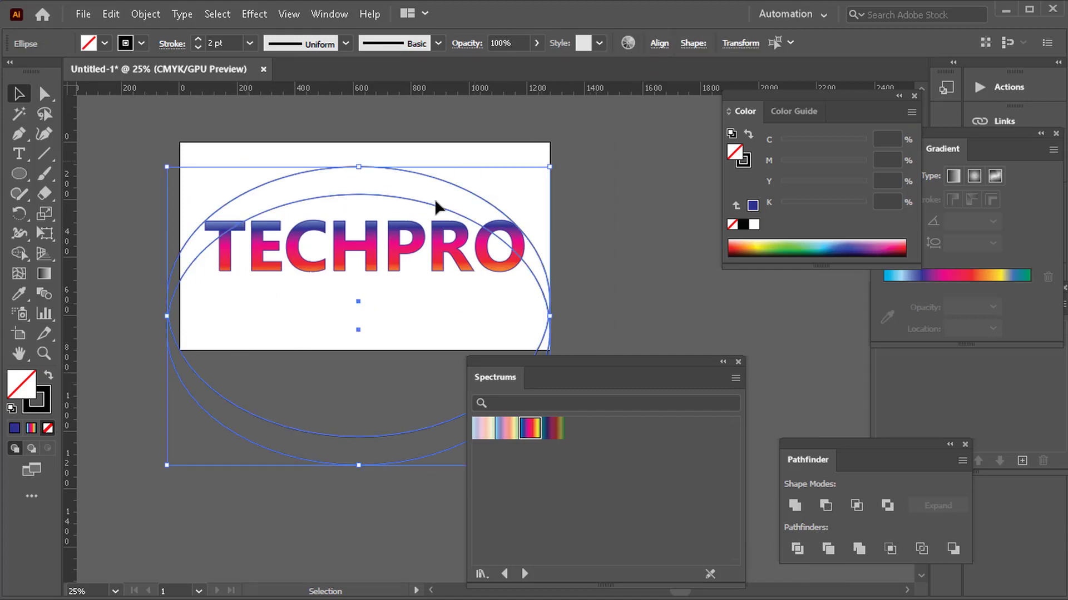
{"action": "left_click", "coordinate": [419, 233], "text": "shift"}
{"action": "left_click", "coordinate": [446, 182]}
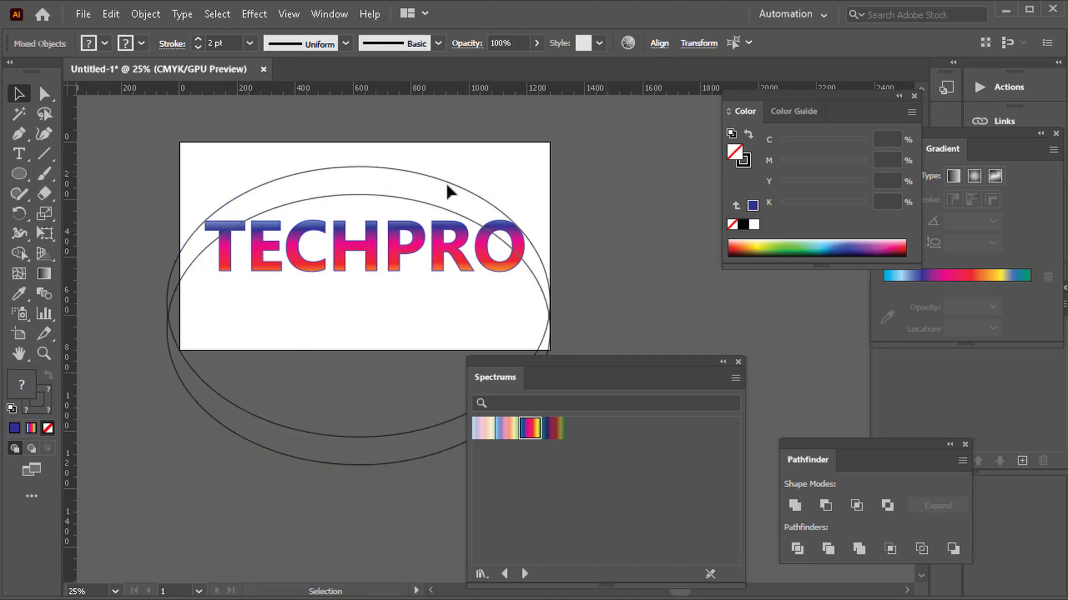
{"action": "left_click", "coordinate": [416, 198]}
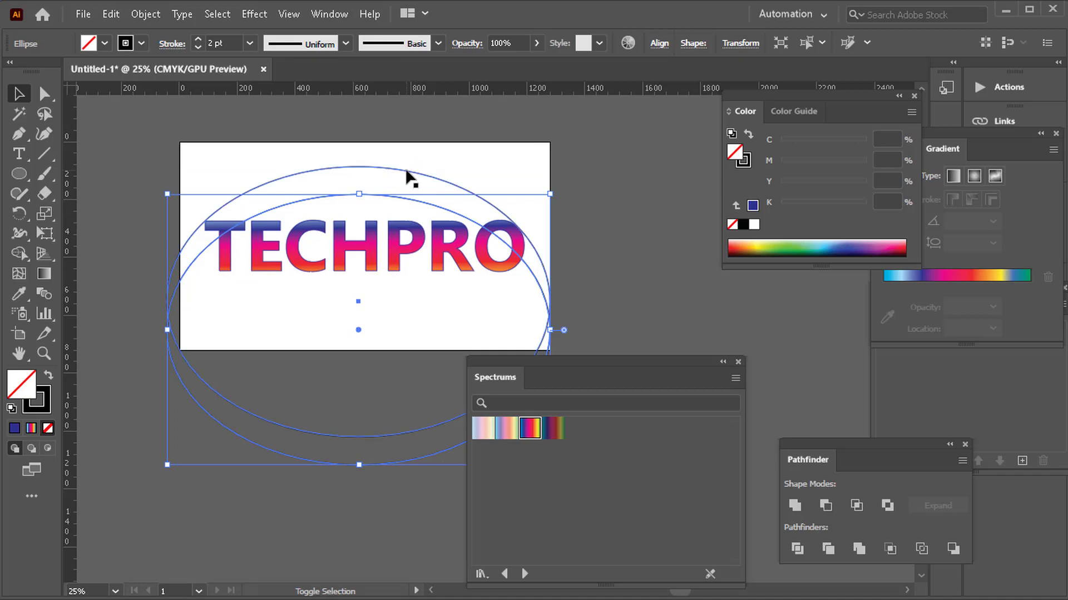
{"action": "left_click", "coordinate": [406, 171], "text": "shift"}
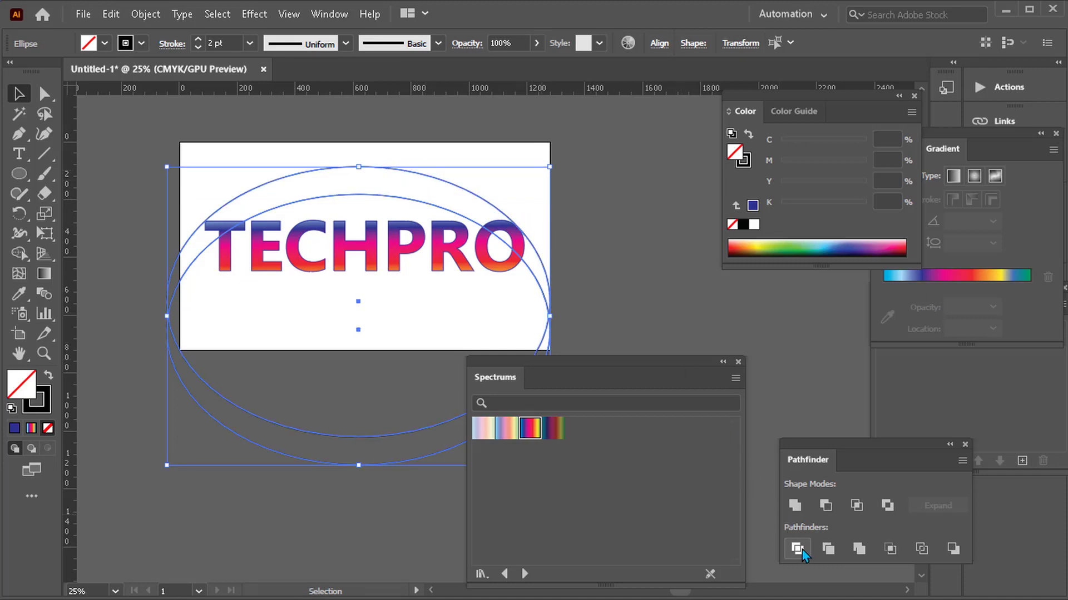
{"action": "key", "text": "ctrl+g"}
Step: Delete the lower halves of the divided ellipses, keeping only the two arcs across the lettering
{"action": "scroll", "coordinate": [293, 281], "scroll_direction": "down", "scroll_amount": 2}
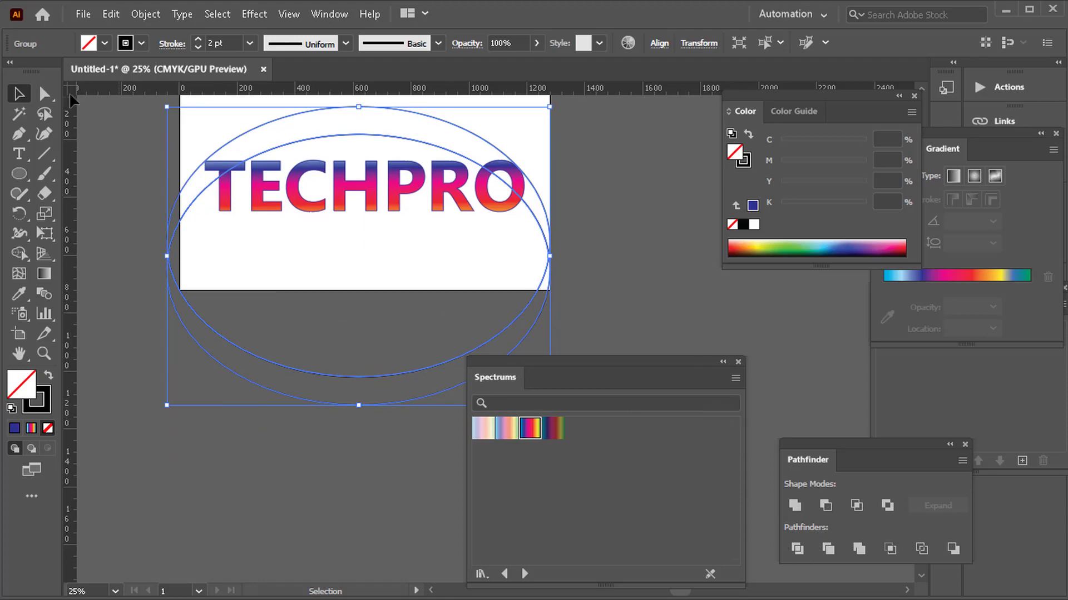
{"action": "left_click", "coordinate": [44, 96]}
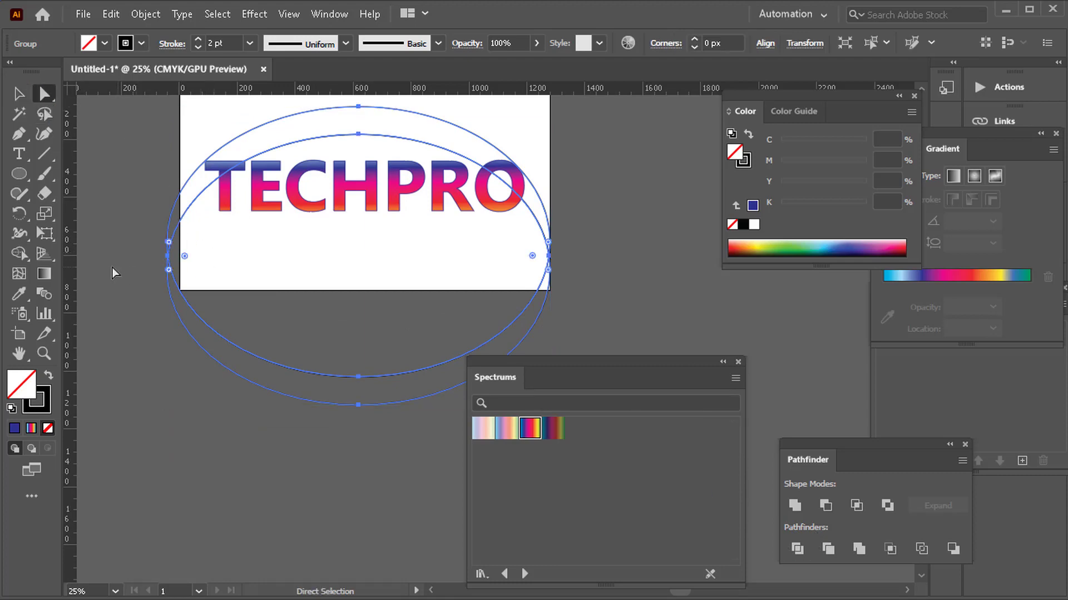
{"action": "left_click_drag", "start_coordinate": [218, 373], "coordinate": [218, 373]}
{"action": "key", "text": "Delete"}
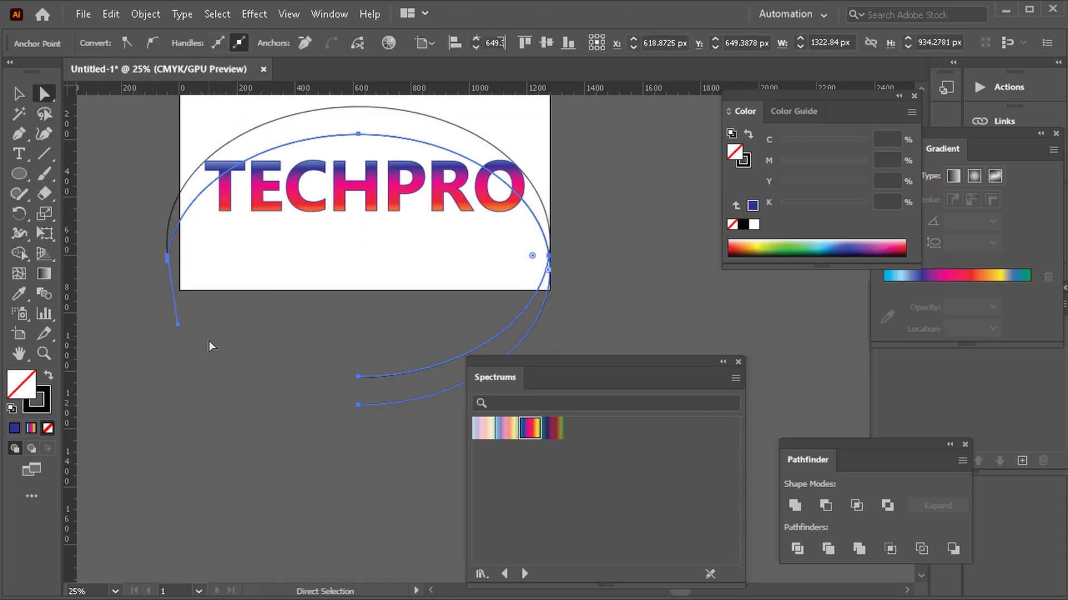
{"action": "key", "text": "Delete"}
{"action": "scroll", "coordinate": [359, 252], "scroll_direction": "down", "scroll_amount": 1}
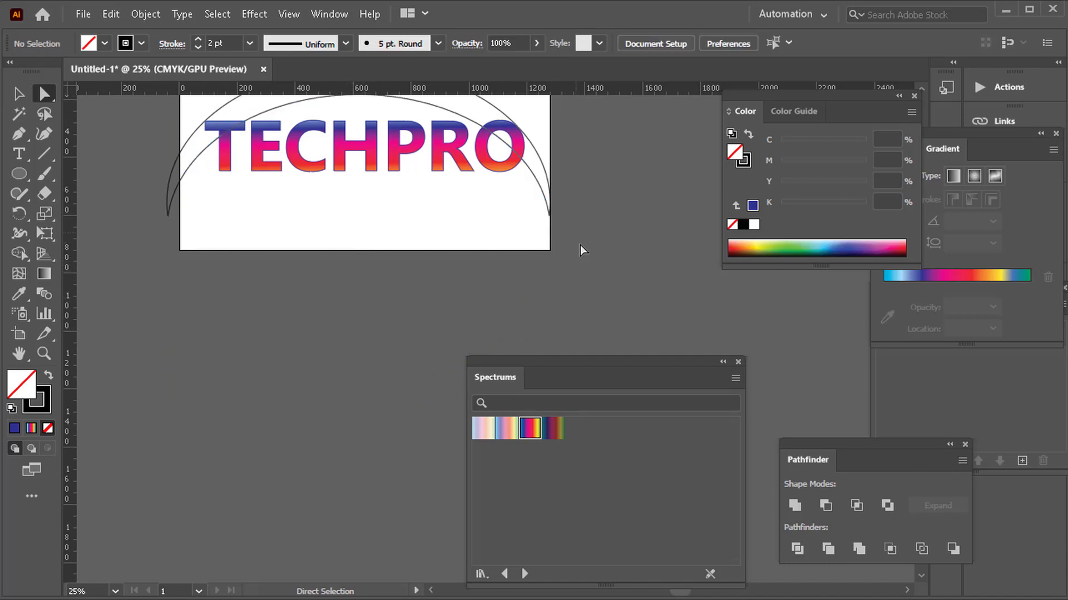
{"action": "left_click", "coordinate": [546, 171]}
{"action": "scroll", "coordinate": [507, 263], "scroll_direction": "up", "scroll_amount": 3}
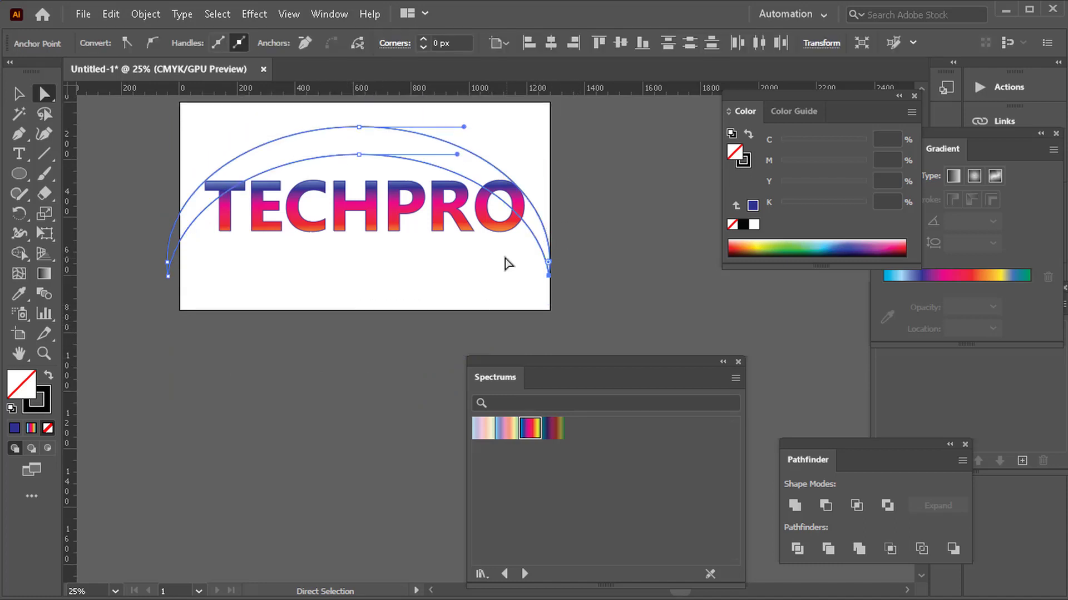
{"action": "scroll", "coordinate": [507, 262], "scroll_direction": "up", "scroll_amount": 1}
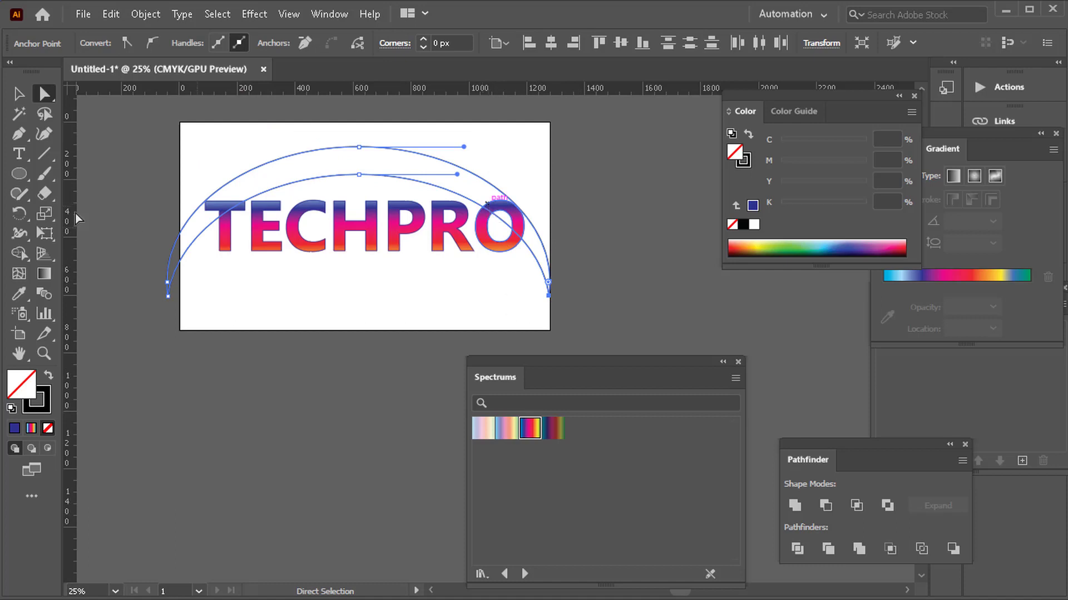
Step: Select the TECHPRO lettering together with both arcs and split them with the Pathfinder Divide operation
{"action": "key", "text": "v"}
{"action": "left_click", "coordinate": [369, 241]}
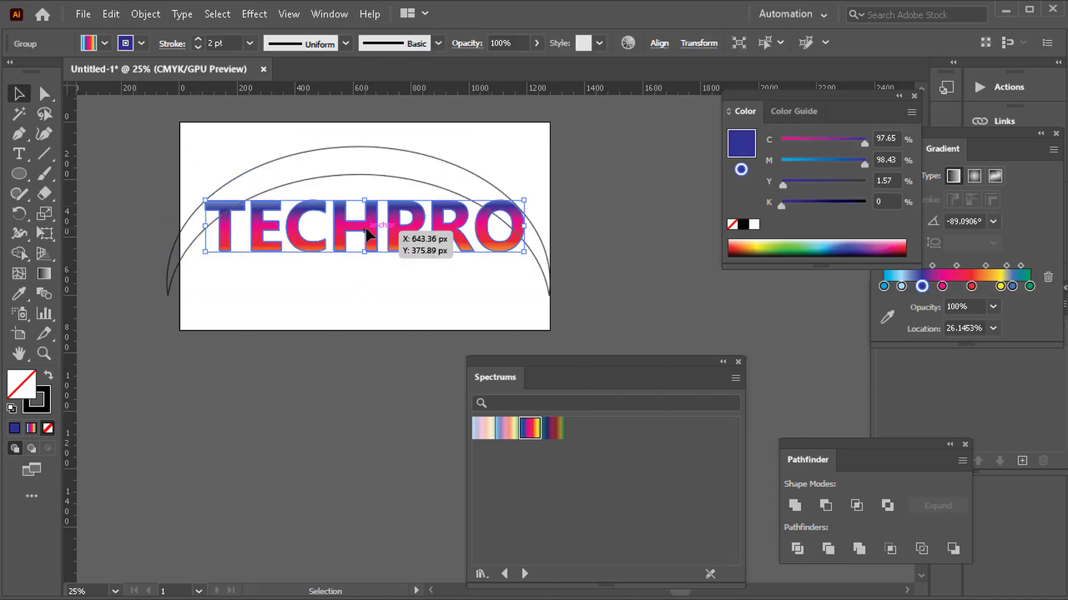
{"action": "left_click", "coordinate": [354, 175], "text": "shift"}
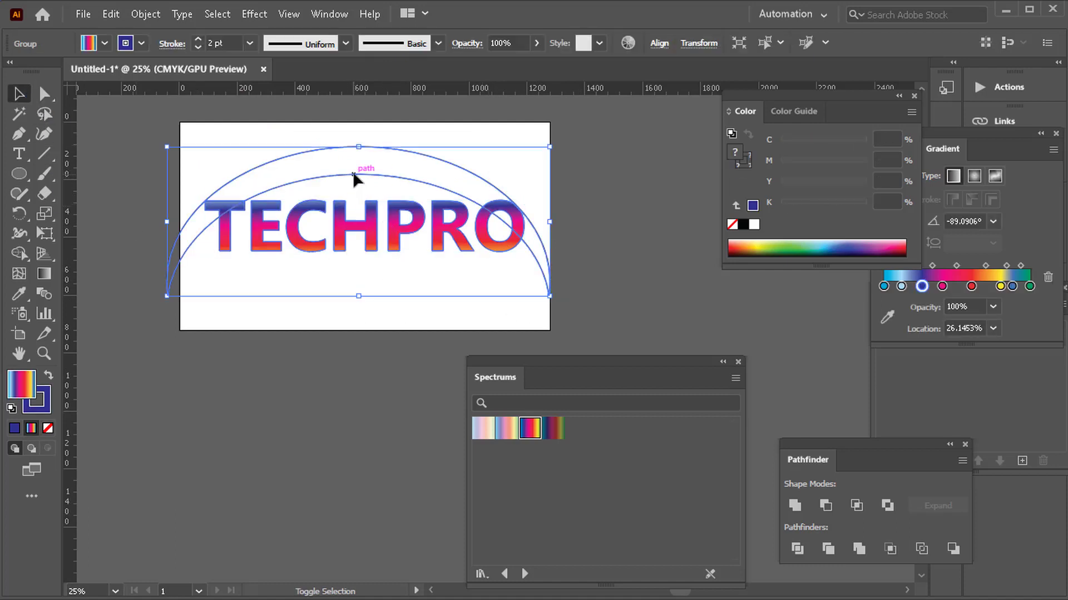
{"action": "left_click", "coordinate": [796, 549]}
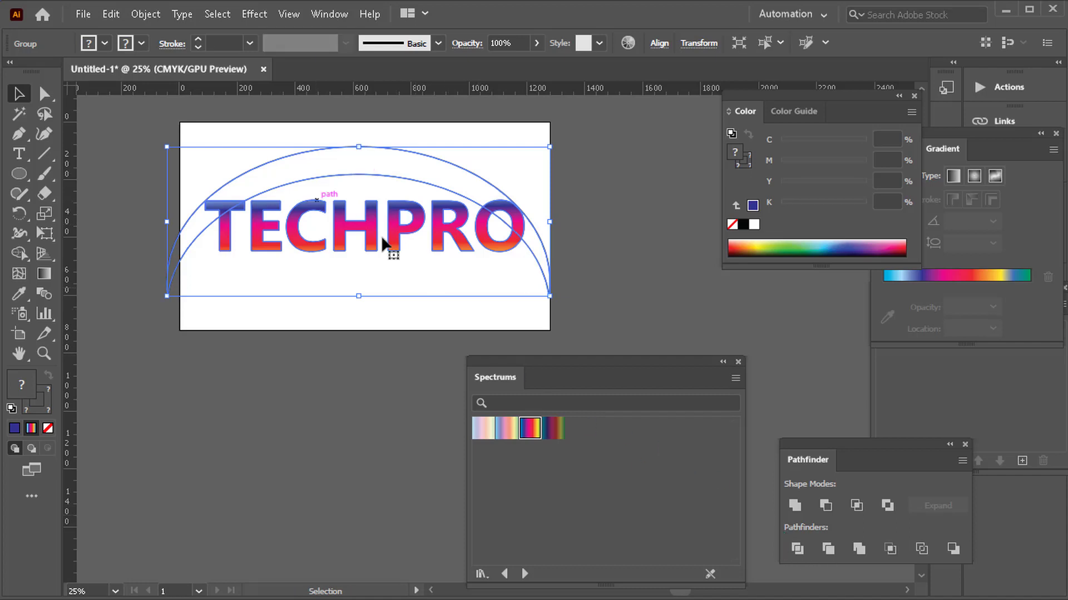
Step: Try to delete the arc ends to the left of the letter T, then undo the deletion
{"action": "left_click", "coordinate": [45, 95]}
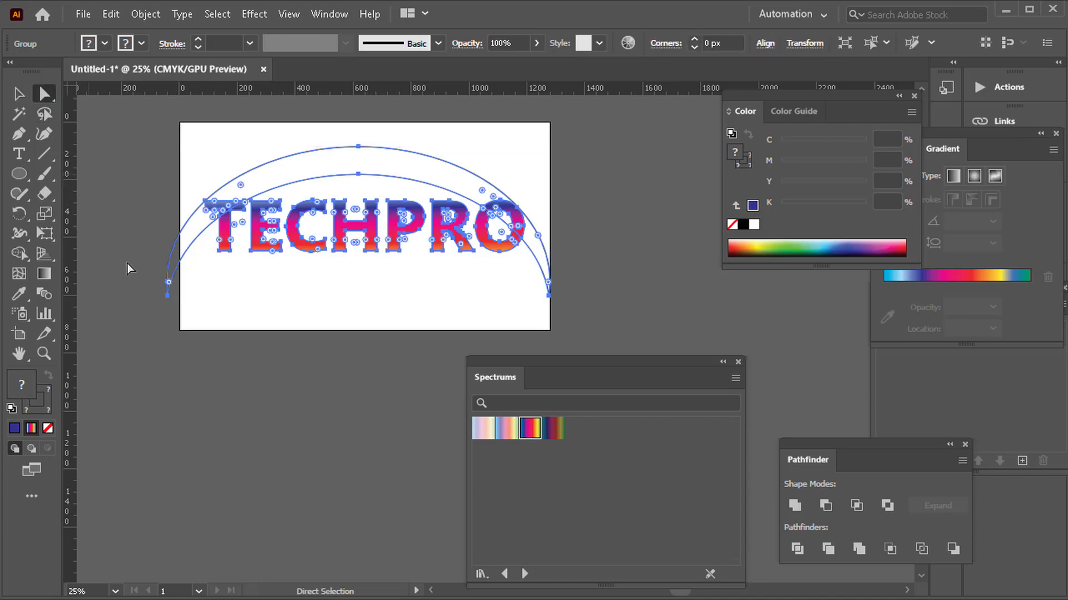
{"action": "left_click", "coordinate": [112, 257]}
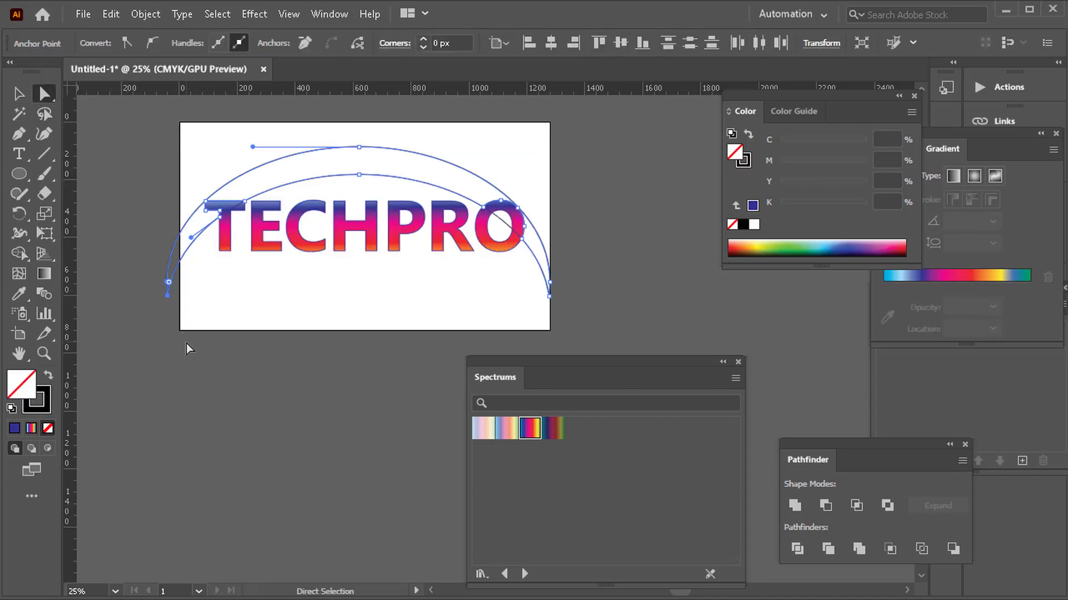
{"action": "key", "text": "Delete"}
{"action": "key", "text": "ctrl+z"}
Step: Delete the lower arc's segment to the left of the letter T and check the cut along the T's top bar
{"action": "scroll", "coordinate": [191, 238], "scroll_direction": "up", "scroll_amount": 3}
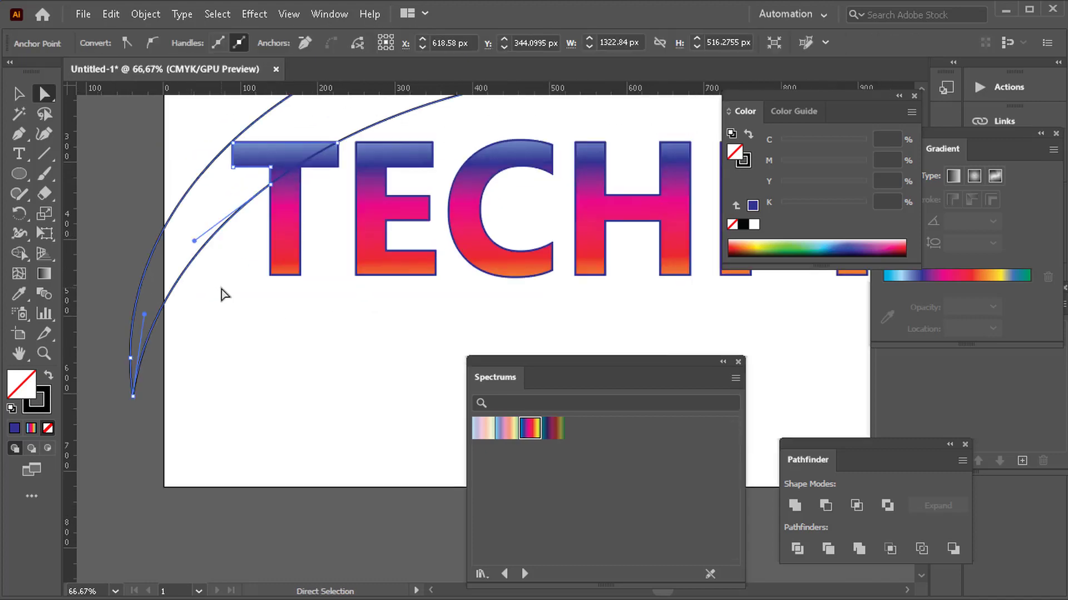
{"action": "scroll", "coordinate": [281, 219], "scroll_direction": "up", "scroll_amount": 2}
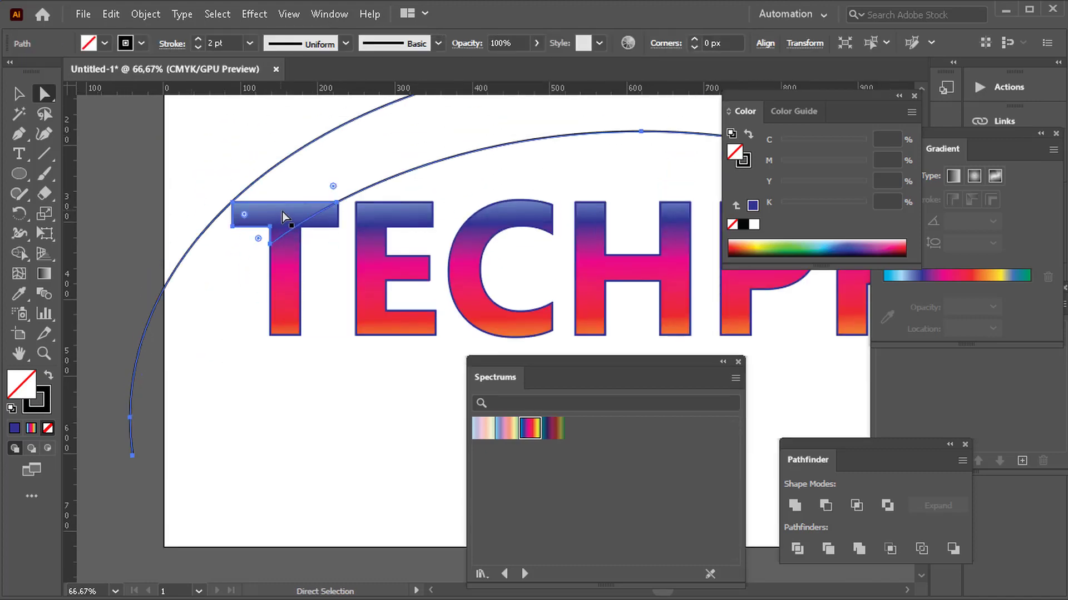
{"action": "left_click", "coordinate": [288, 233]}
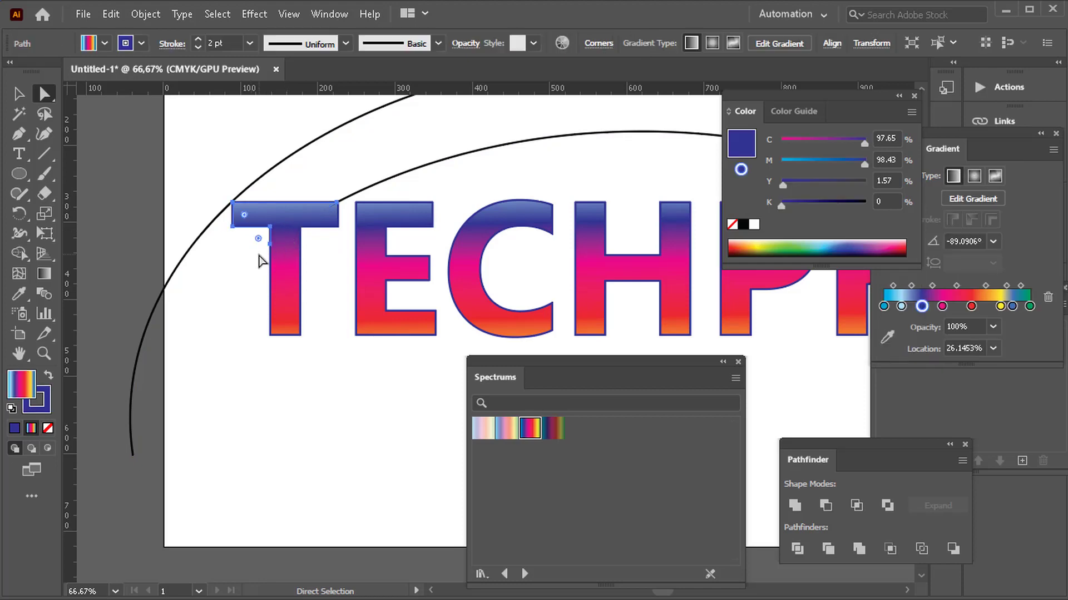
{"action": "scroll", "coordinate": [319, 232], "scroll_direction": "up", "scroll_amount": 4}
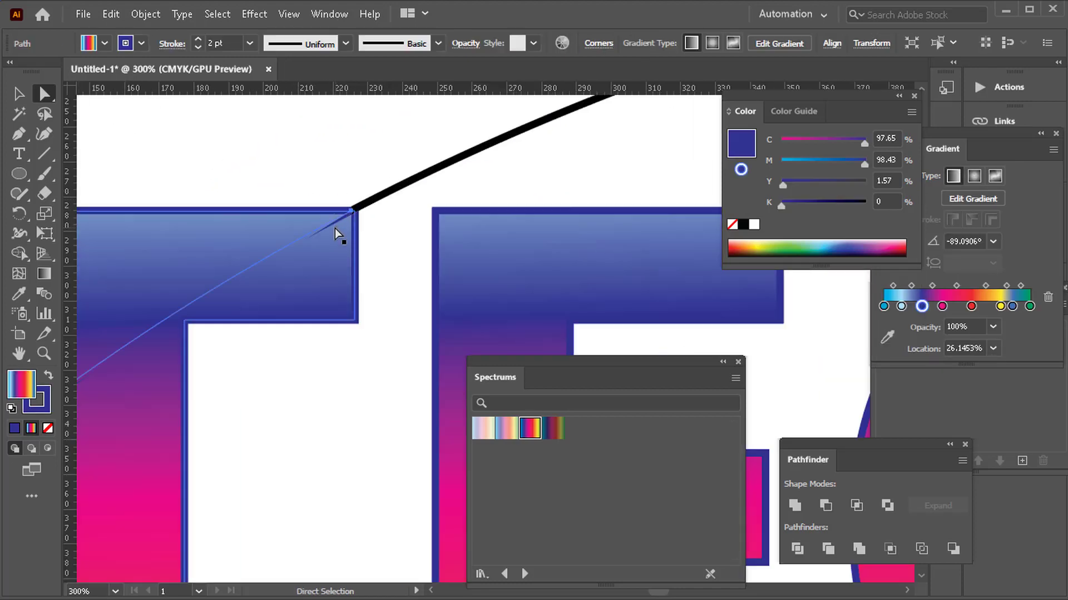
{"action": "scroll", "coordinate": [334, 225], "scroll_direction": "down", "scroll_amount": 1}
{"action": "scroll", "coordinate": [370, 251], "scroll_direction": "down", "scroll_amount": 3}
Step: Delete the lower arc's segment to the right of the final letter O
{"action": "scroll", "coordinate": [434, 239], "scroll_direction": "right", "scroll_amount": 5}
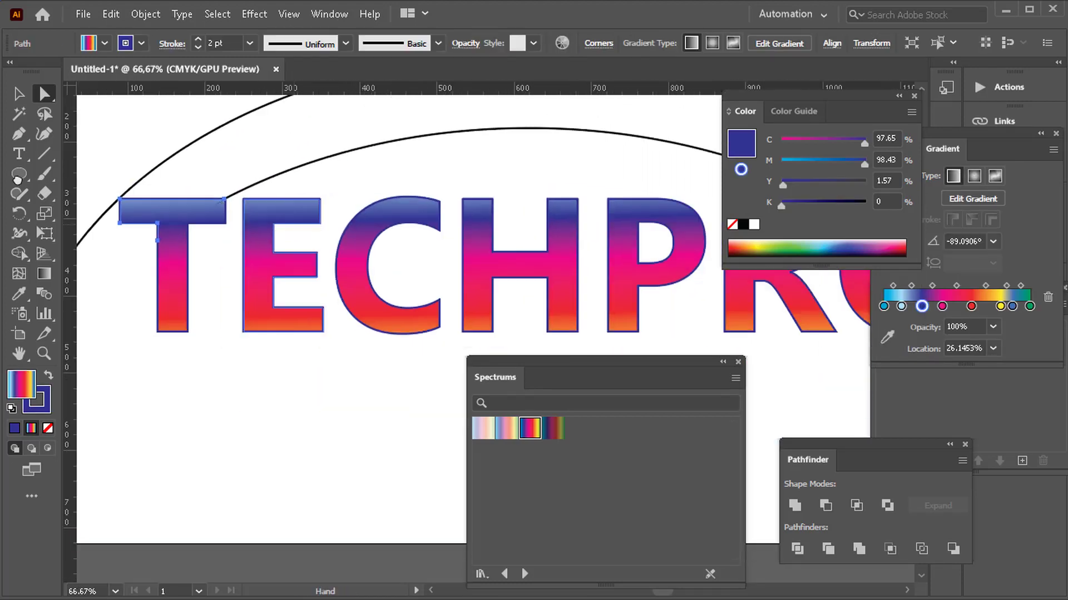
{"action": "scroll", "coordinate": [515, 231], "scroll_direction": "down", "scroll_amount": 2}
{"action": "left_click_drag", "start_coordinate": [549, 208], "coordinate": [281, 210]}
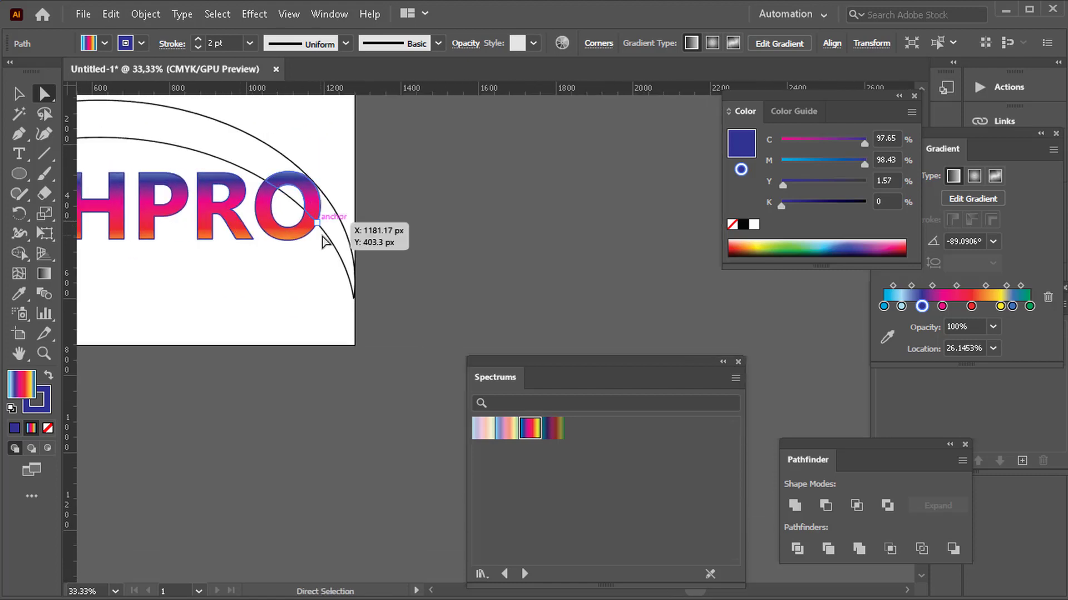
{"action": "left_click_drag", "start_coordinate": [323, 273], "coordinate": [341, 252]}
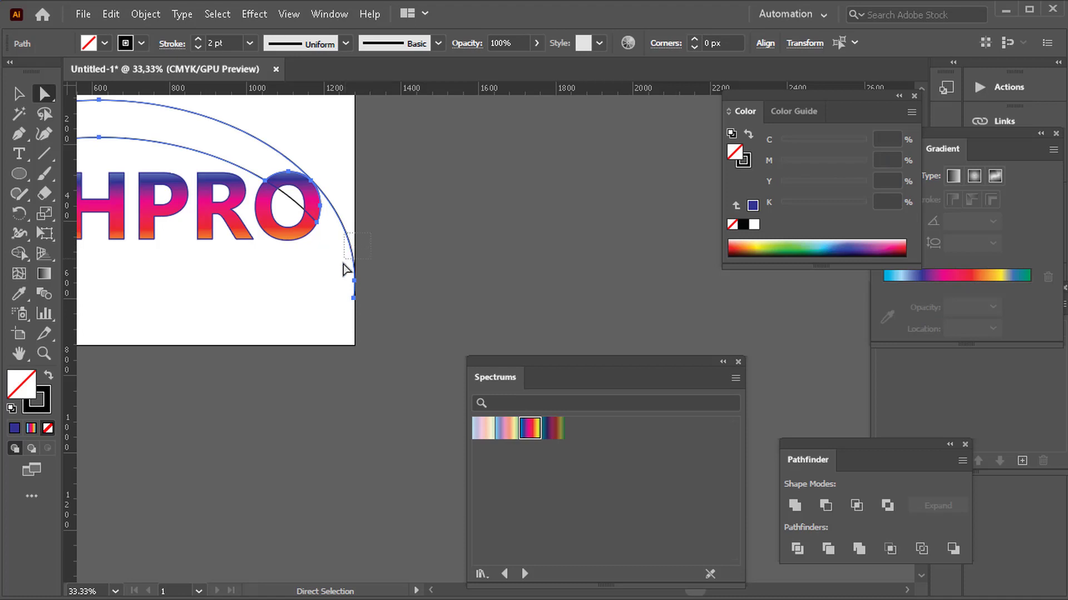
Step: Try to trim the upper arc's end to the right of the final letter O, then undo the change
{"action": "left_click", "coordinate": [346, 270]}
{"action": "left_click", "coordinate": [356, 303]}
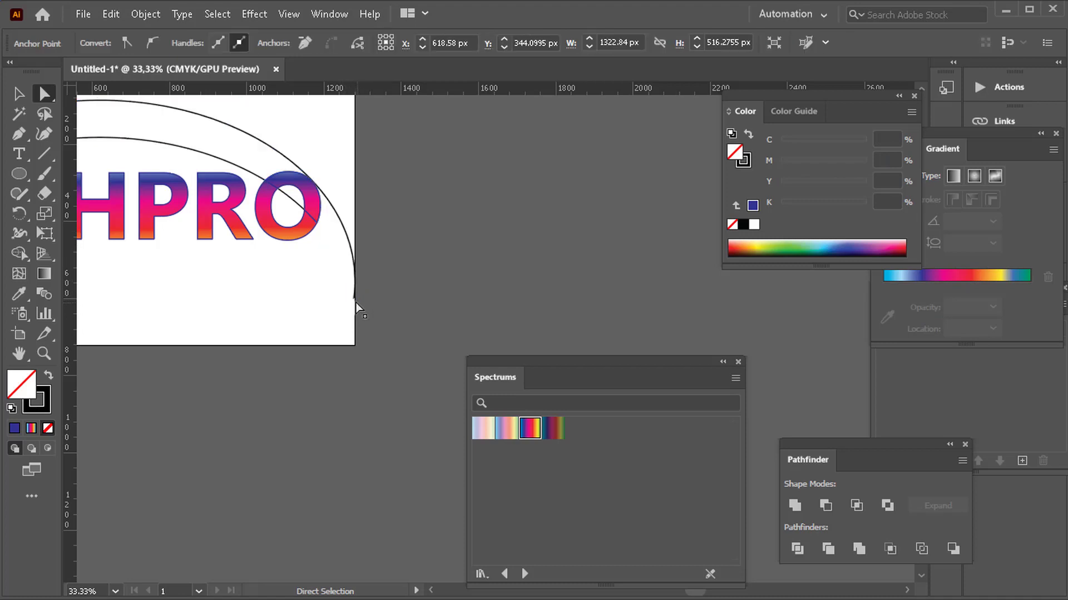
{"action": "left_click", "coordinate": [354, 300]}
{"action": "key", "text": "Delete"}
{"action": "left_click_drag", "start_coordinate": [354, 282], "coordinate": [341, 229]}
{"action": "key", "text": "ctrl+z"}
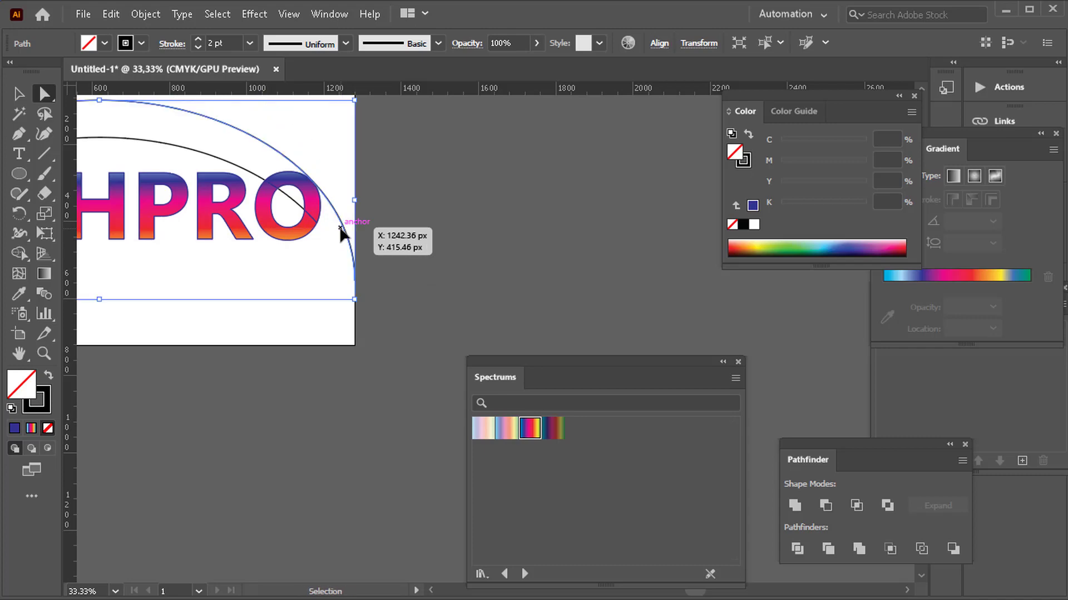
Step: Examine closely where the upper arc meets the final letter O and the upper corner of the letter T
{"action": "left_click_drag", "start_coordinate": [317, 269], "coordinate": [476, 355]}
{"action": "scroll", "coordinate": [473, 271], "scroll_direction": "up", "scroll_amount": 3}
{"action": "scroll", "coordinate": [476, 269], "scroll_direction": "up", "scroll_amount": 8}
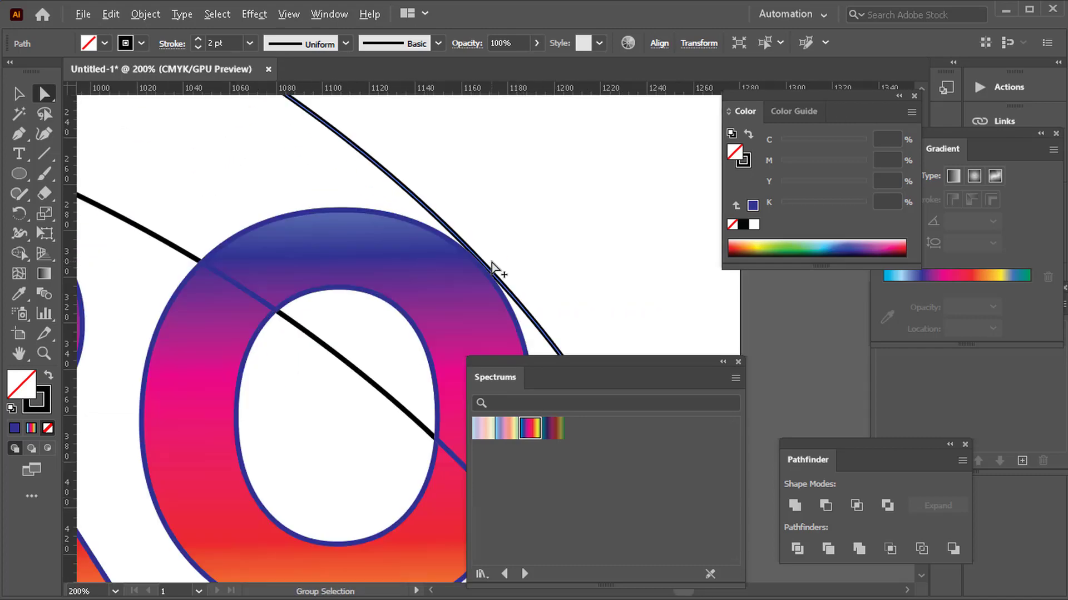
{"action": "left_click_drag", "start_coordinate": [459, 262], "coordinate": [442, 269]}
{"action": "scroll", "coordinate": [442, 269], "scroll_direction": "down", "scroll_amount": 5}
{"action": "scroll", "coordinate": [277, 309], "scroll_direction": "down", "scroll_amount": 3}
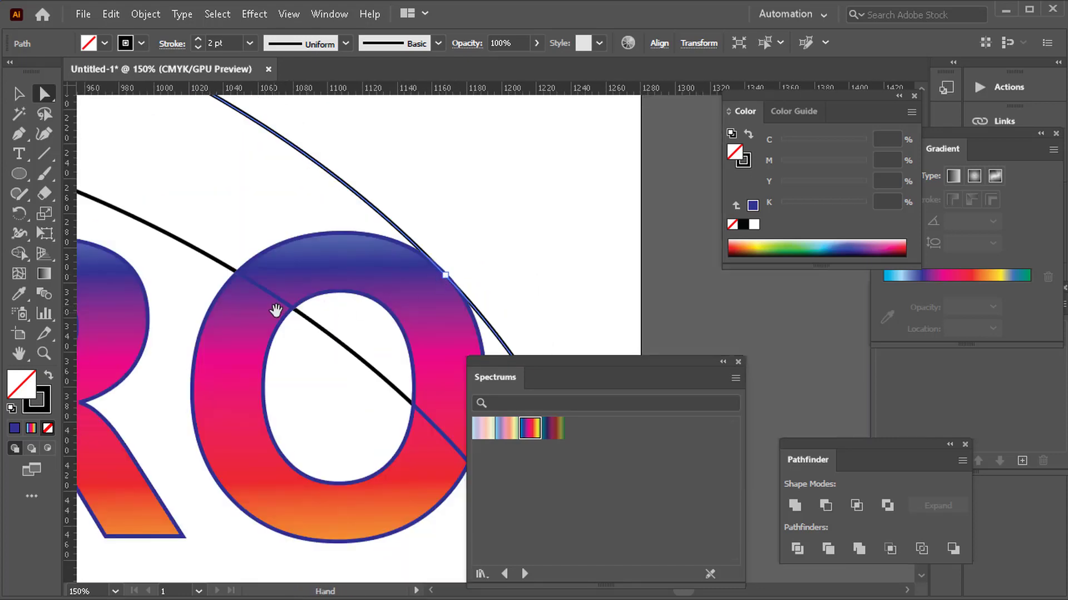
{"action": "left_click_drag", "start_coordinate": [279, 305], "coordinate": [643, 284]}
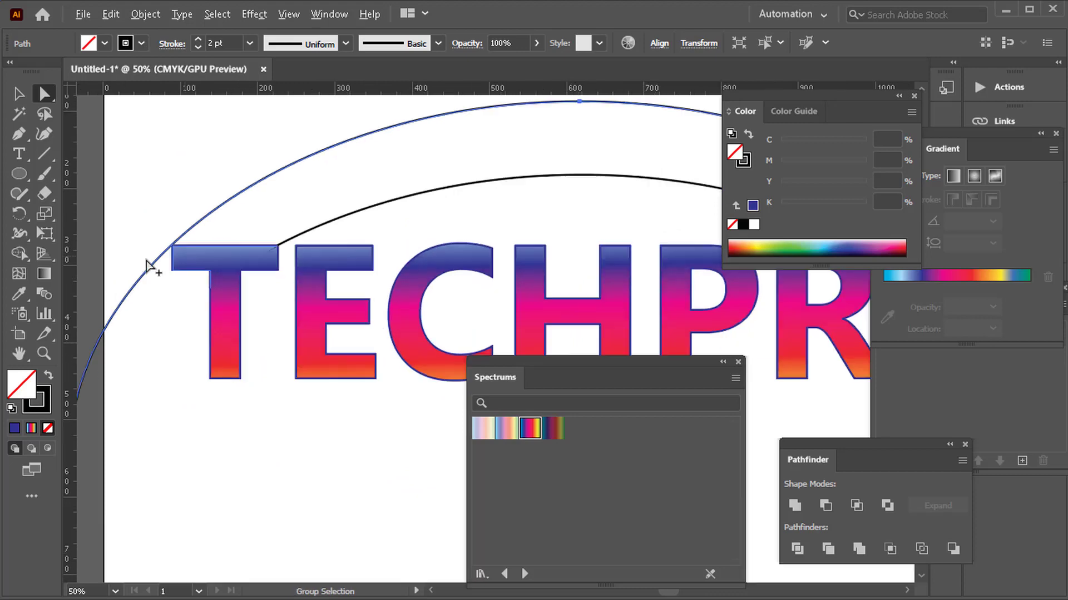
{"action": "scroll", "coordinate": [149, 262], "scroll_direction": "up", "scroll_amount": 3}
{"action": "scroll", "coordinate": [327, 252], "scroll_direction": "up", "scroll_amount": 3}
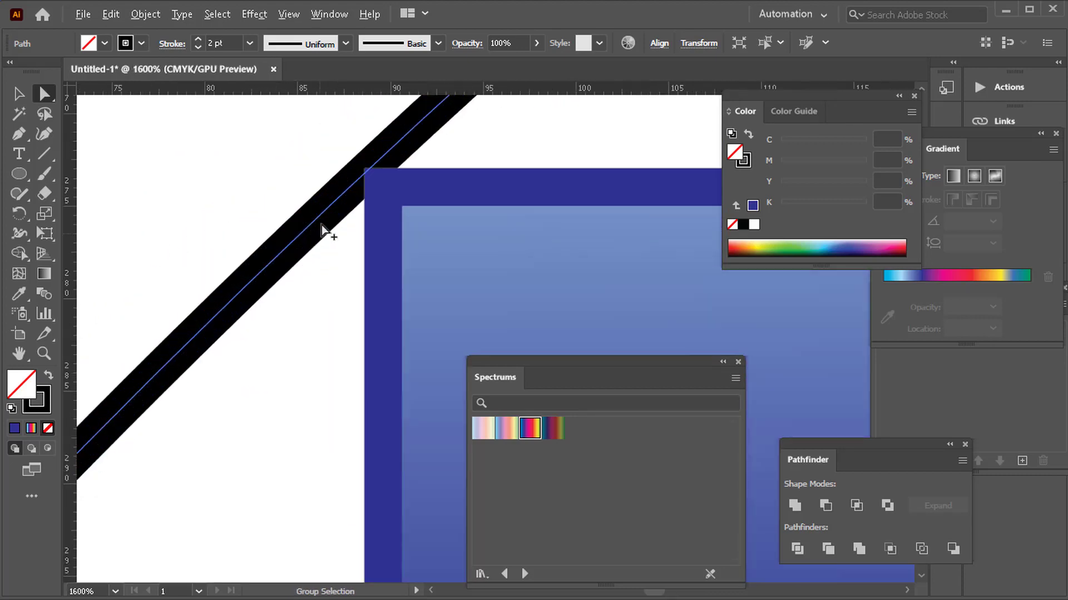
{"action": "mouse_move", "coordinate": [327, 232]}
{"action": "left_mouse_down"}
{"action": "mouse_move", "coordinate": [335, 243]}
{"action": "mouse_move", "coordinate": [388, 228]}
{"action": "left_mouse_up"}
{"action": "scroll", "coordinate": [389, 228], "scroll_direction": "down", "scroll_amount": 10}
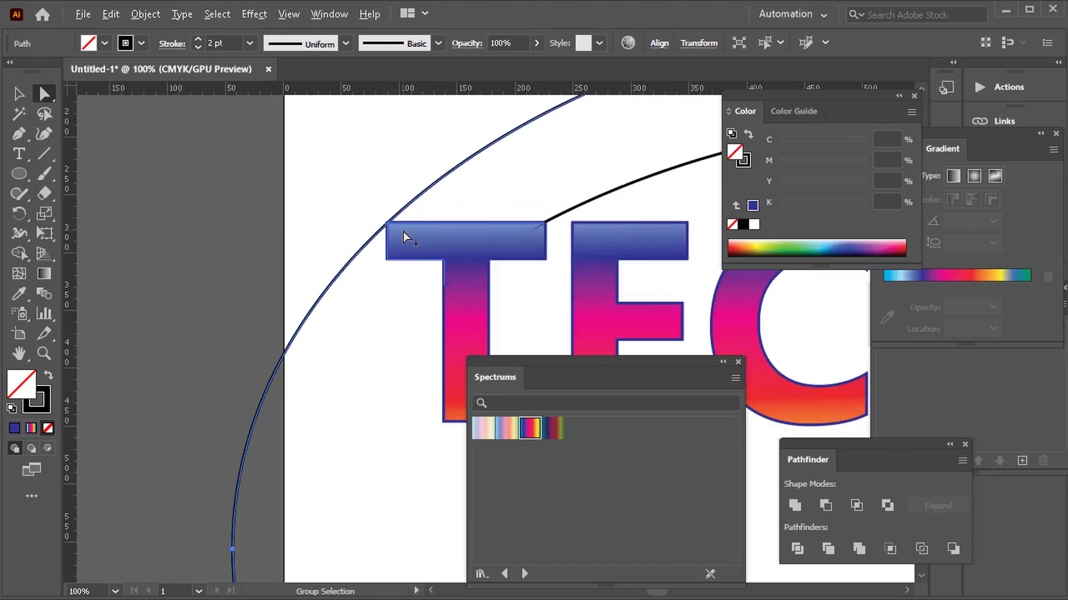
Step: Add the letters T and O to the selected upper arc and split them with the Pathfinder Divide operation
{"action": "left_click", "coordinate": [225, 230], "text": "shift"}
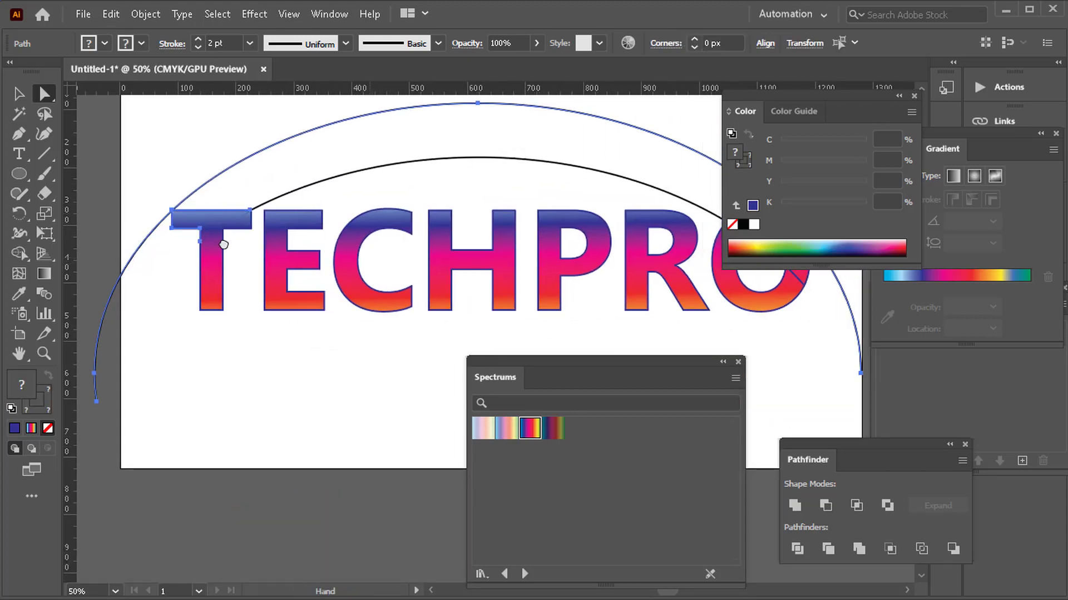
{"action": "scroll", "coordinate": [366, 226], "scroll_direction": "right", "scroll_amount": 5}
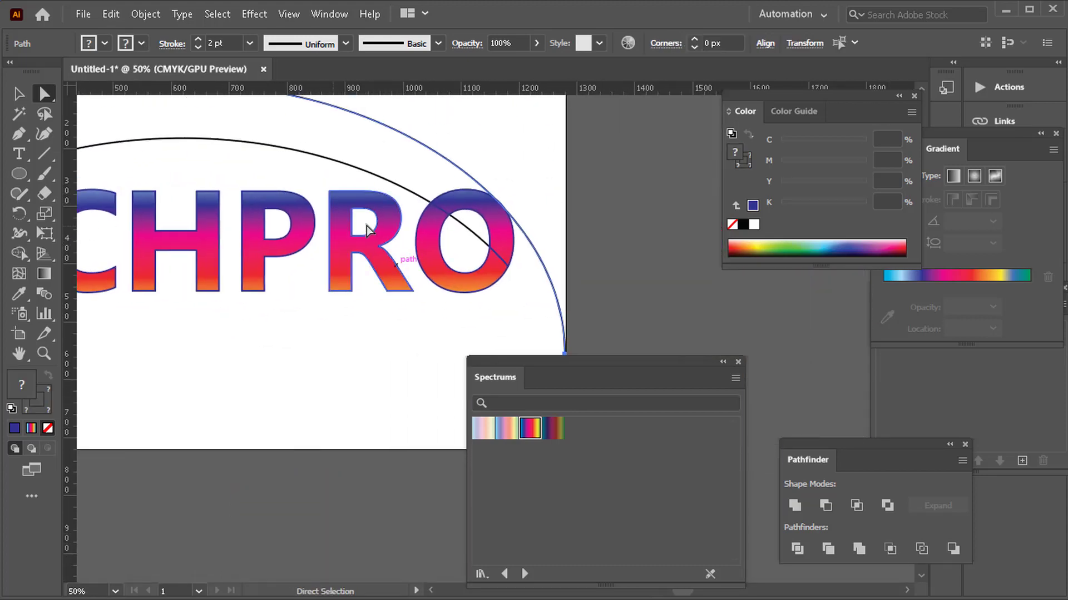
{"action": "left_click", "coordinate": [525, 240], "text": "shift"}
{"action": "key", "text": "space"}
{"action": "left_click_drag", "start_coordinate": [279, 243], "coordinate": [601, 221]}
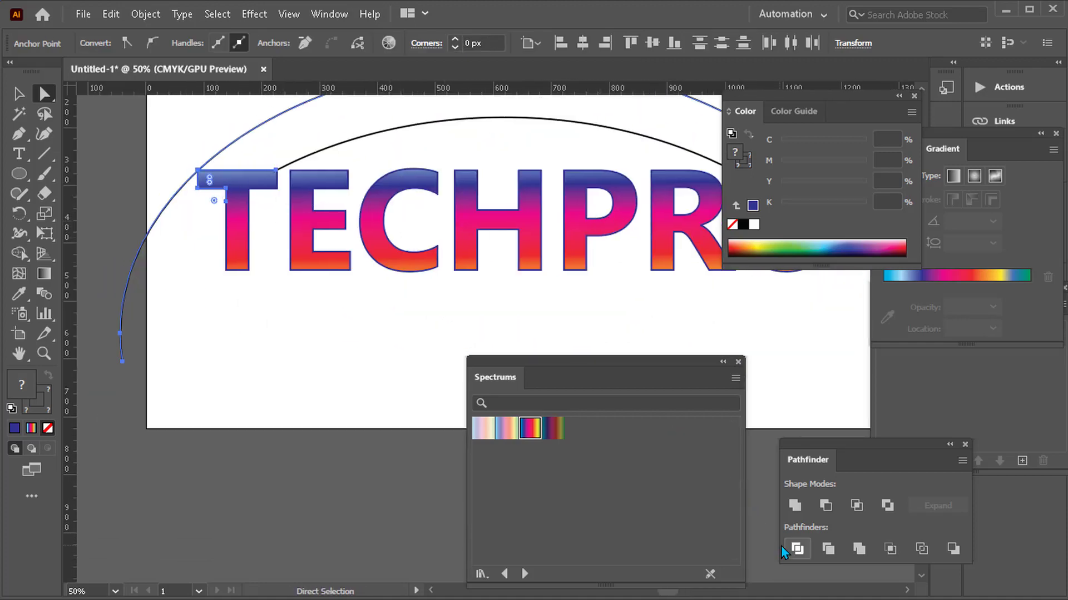
{"action": "left_click", "coordinate": [795, 550]}
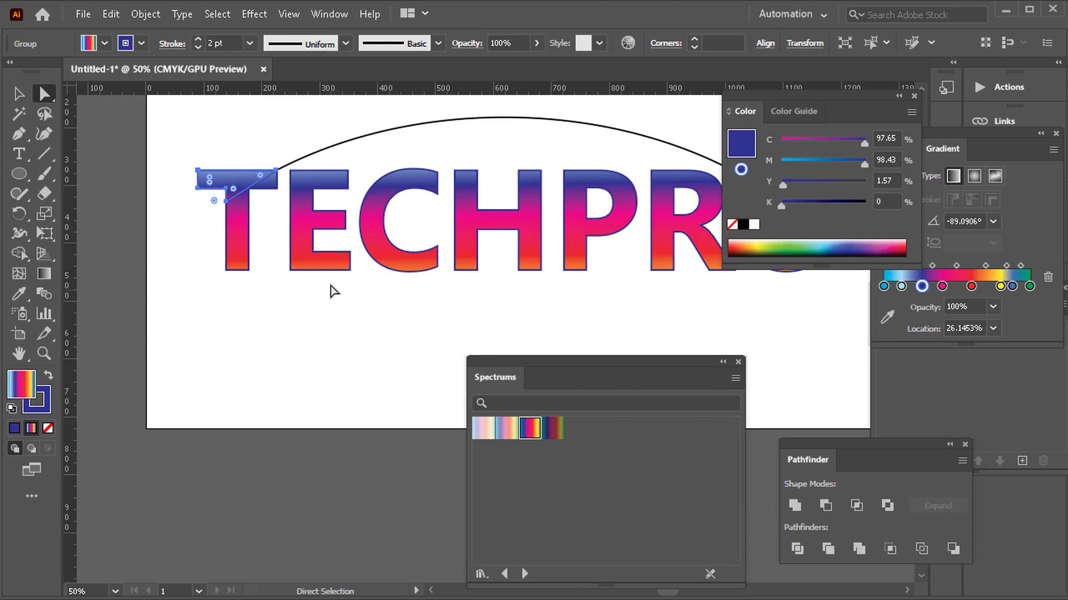
Step: Undo the last Divide operation, clear the selection and check both ends of the lettering
{"action": "key", "text": "space"}
{"action": "left_click_drag", "start_coordinate": [366, 227], "coordinate": [235, 300]}
{"action": "key", "text": "ctrl+z"}
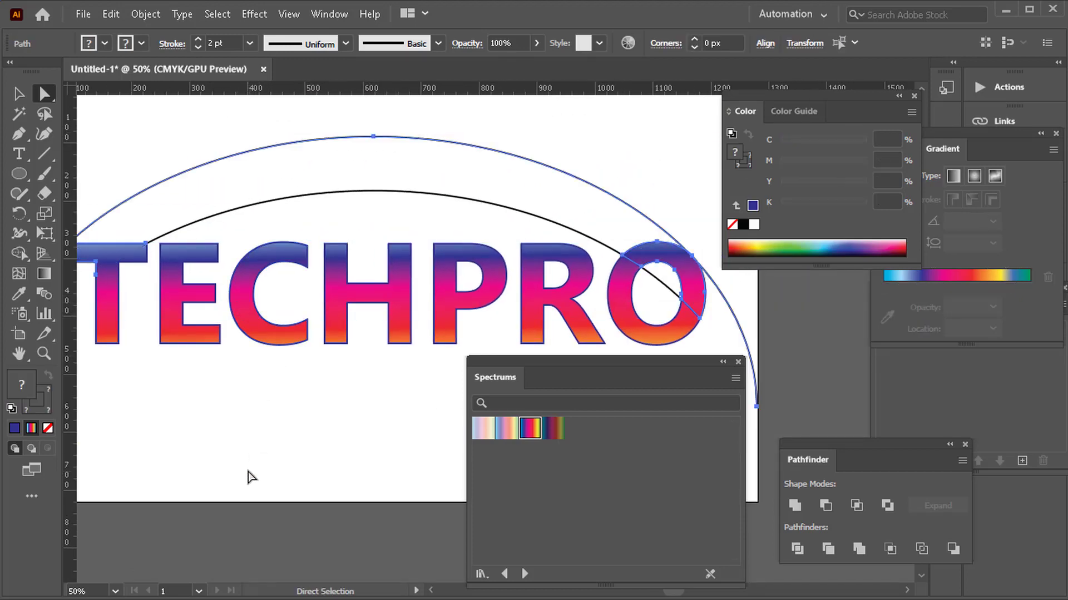
{"action": "left_click", "coordinate": [262, 436]}
{"action": "scroll", "coordinate": [262, 436], "scroll_direction": "down", "scroll_amount": 3}
{"action": "key", "text": "space"}
{"action": "left_click_drag", "start_coordinate": [303, 368], "coordinate": [325, 227]}
{"action": "scroll", "coordinate": [198, 221], "scroll_direction": "up", "scroll_amount": 3}
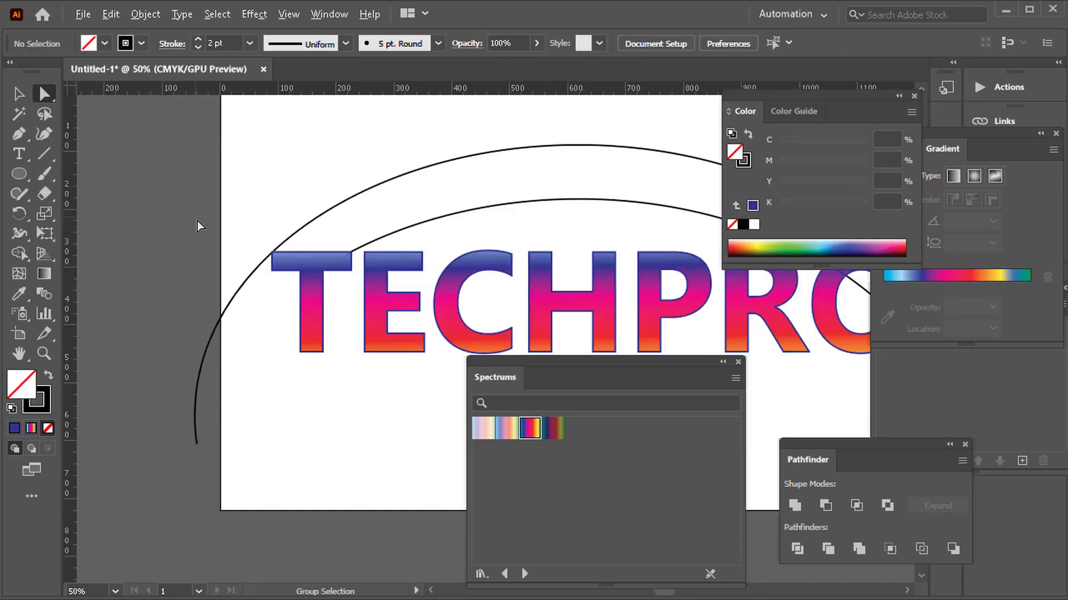
{"action": "key", "text": "space"}
{"action": "left_click_drag", "start_coordinate": [284, 293], "coordinate": [71, 240]}
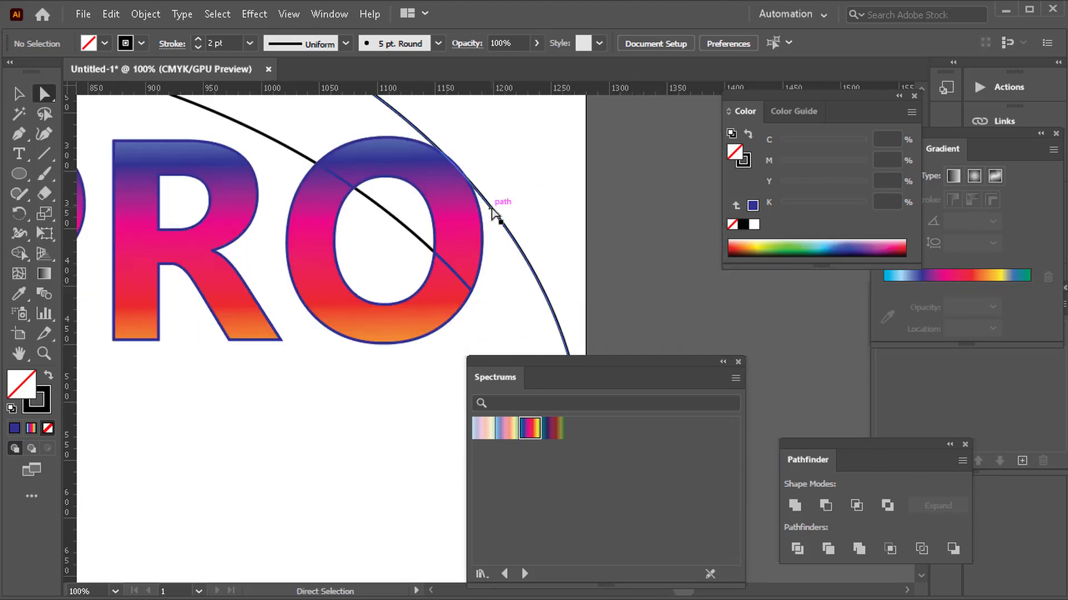
Step: Undo the arc trimming and the earlier Divide operation, going back to the two complete ellipses around the lettering
{"action": "left_click", "coordinate": [492, 212], "text": "alt"}
{"action": "key", "text": "ctrl+minus"}
{"action": "key", "text": "ctrl+minus"}
{"action": "key", "text": "ctrl+minus"}
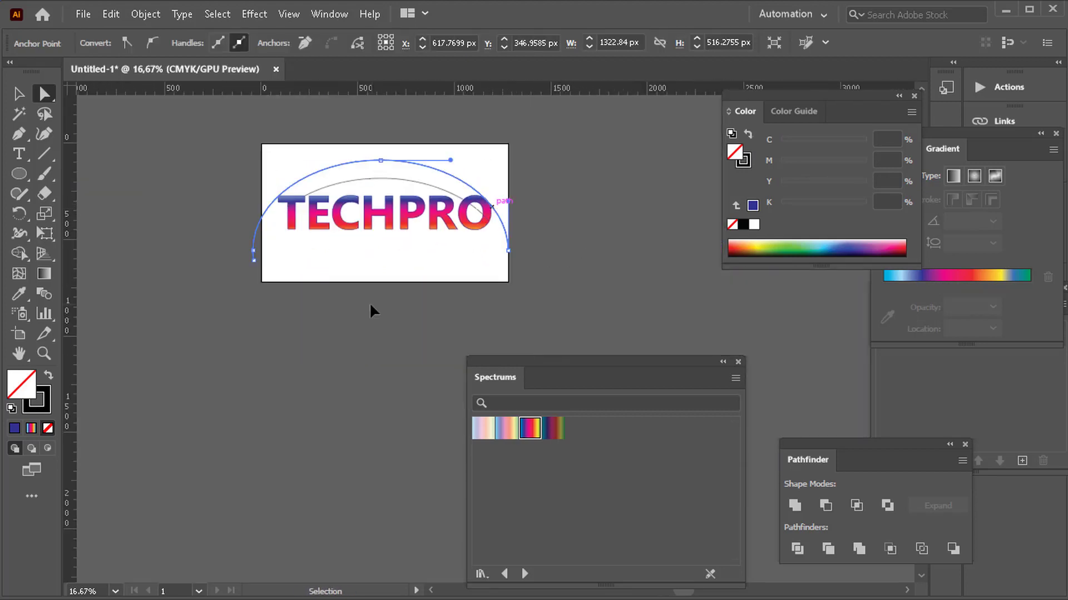
{"action": "key", "text": "ctrl+z"}
{"action": "key", "text": "ctrl+z"}
{"action": "key", "text": "ctrl+z"}
{"action": "key", "text": "ctrl+z"}
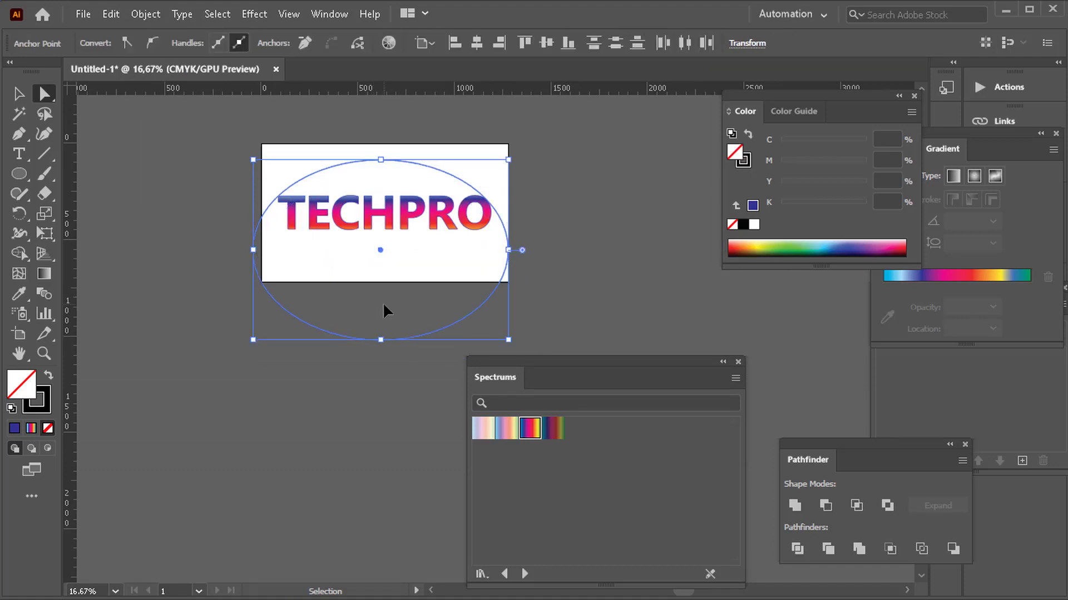
{"action": "key", "text": "ctrl+z"}
{"action": "key", "text": "ctrl+z"}
{"action": "key", "text": "ctrl+z"}
{"action": "key", "text": "ctrl+z"}
{"action": "key", "text": "ctrl+z"}
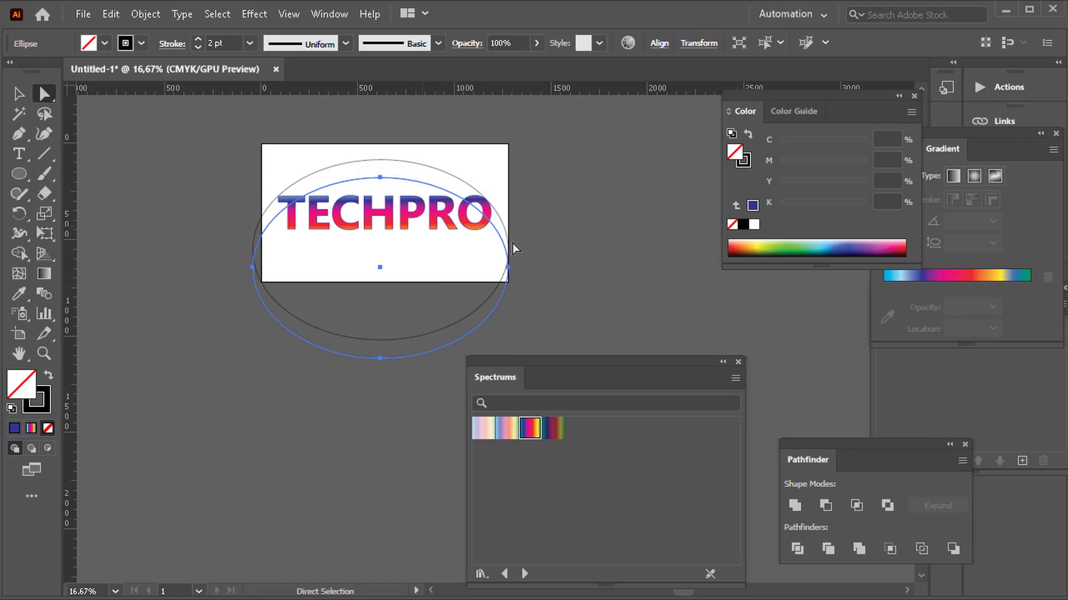
Step: Select the top anchor points of both ellipses and nudge them down so the upper curve cuts further into the final O
{"action": "left_click", "coordinate": [541, 216]}
{"action": "scroll", "coordinate": [380, 161], "scroll_direction": "up", "scroll_amount": 3}
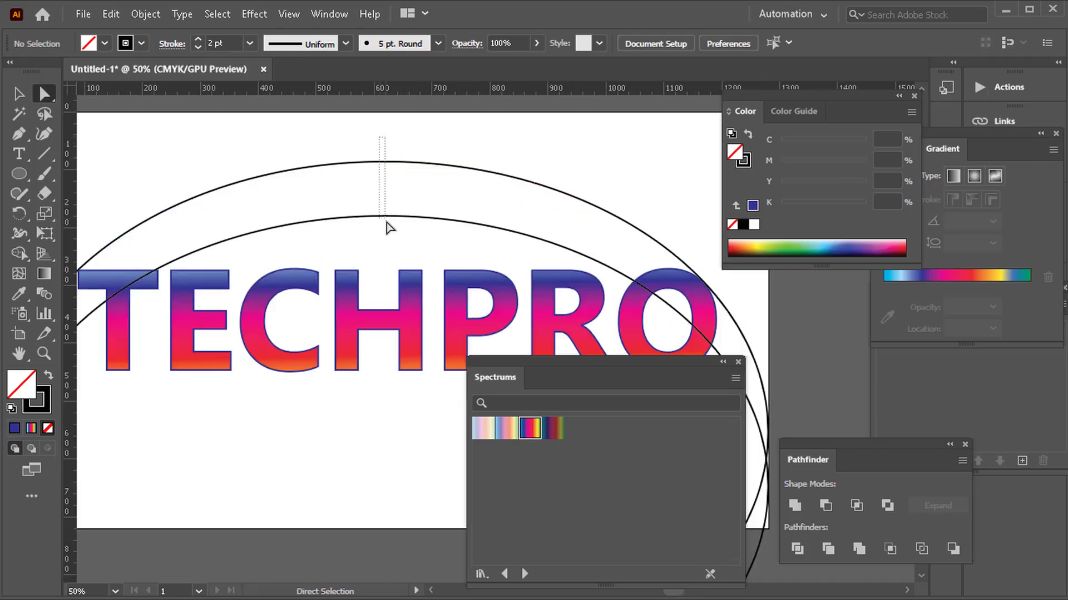
{"action": "left_click_drag", "start_coordinate": [385, 222], "coordinate": [388, 225]}
{"action": "left_click_drag", "start_coordinate": [491, 232], "coordinate": [323, 210]}
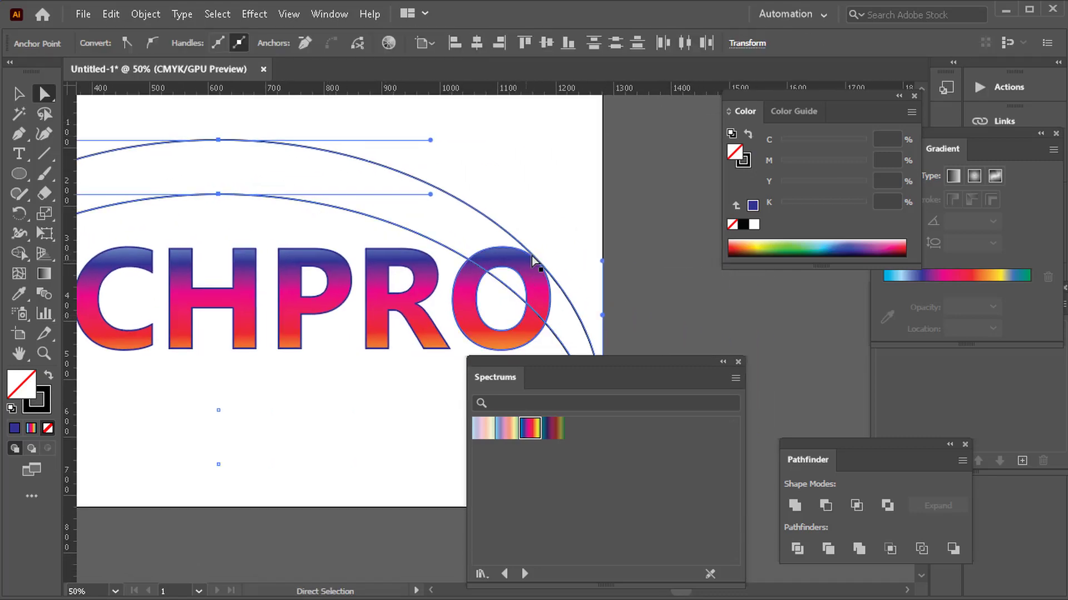
{"action": "key", "text": "Down"}
{"action": "key", "text": "Down"}
{"action": "key", "text": "Down"}
{"action": "key", "text": "Down"}
{"action": "key", "text": "Down"}
{"action": "key", "text": "Down"}
{"action": "key", "text": "Down"}
{"action": "key", "text": "Down"}
{"action": "key", "text": "Down"}
{"action": "key", "text": "Down"}
{"action": "key", "text": "Down"}
{"action": "key", "text": "Down"}
{"action": "key", "text": "Down"}
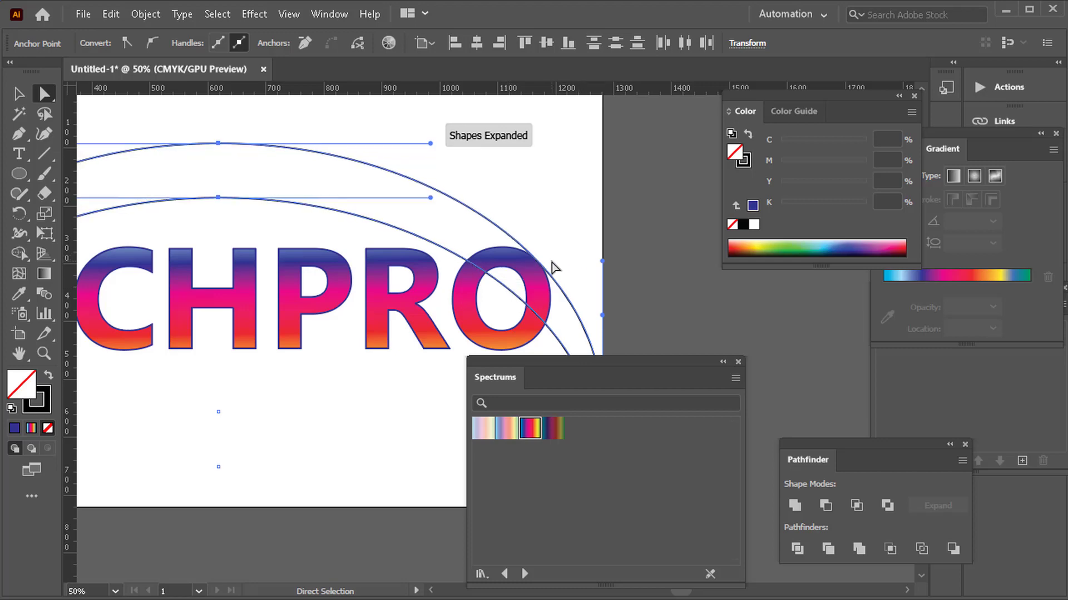
{"action": "key", "text": "Down"}
{"action": "key", "text": "Down"}
{"action": "key", "text": "Down"}
{"action": "key", "text": "Down"}
{"action": "key", "text": "Down"}
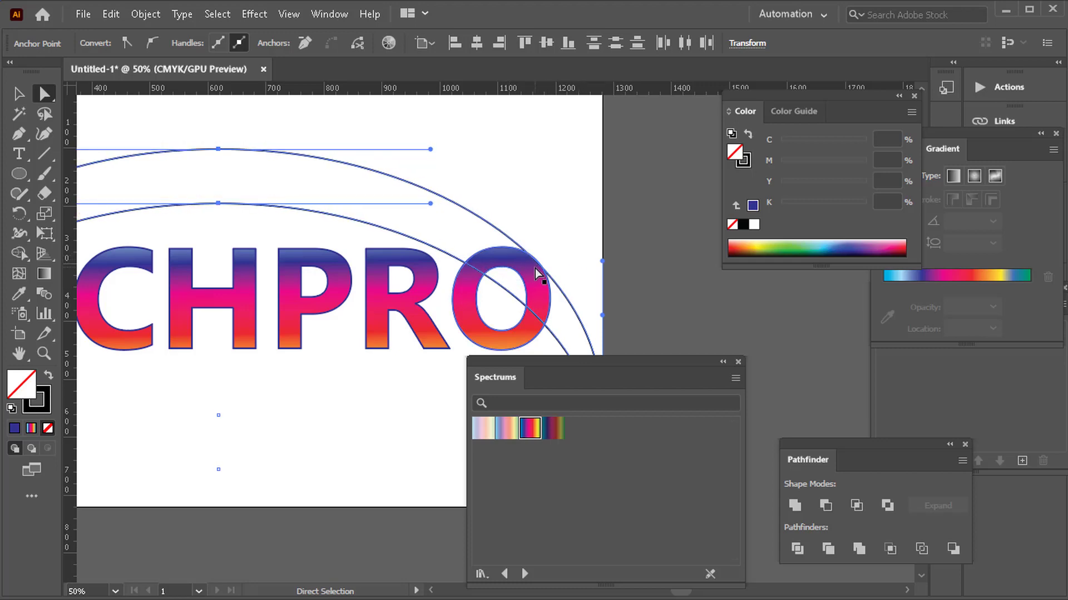
Step: Bend the lower ellipse's curve slightly upward above the letter E, then clear the selection
{"action": "left_click_drag", "start_coordinate": [148, 292], "coordinate": [542, 270]}
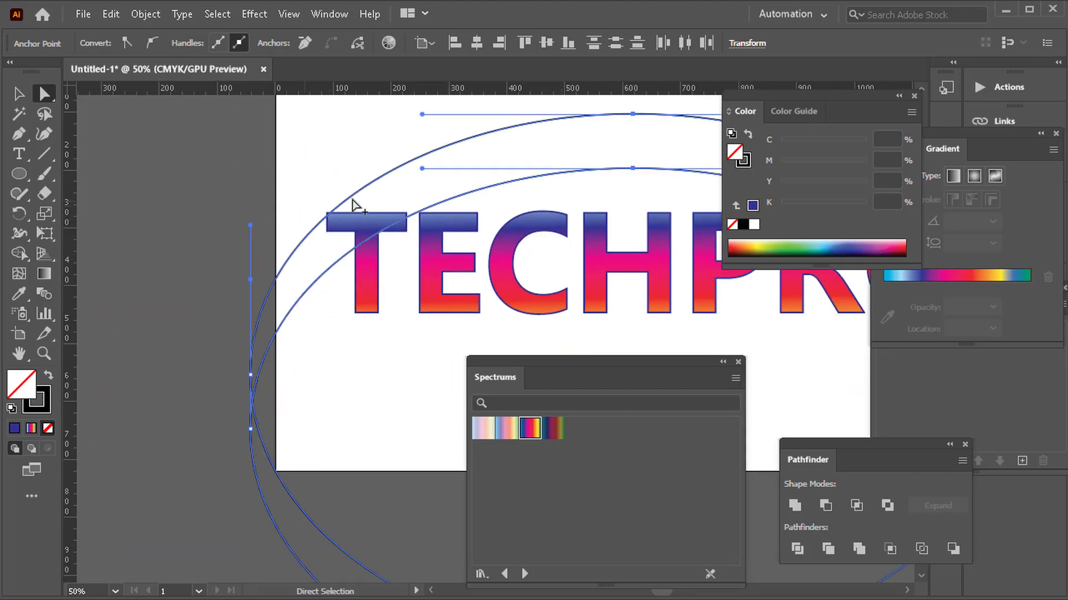
{"action": "scroll", "coordinate": [439, 222], "scroll_direction": "up", "scroll_amount": 4}
{"action": "scroll", "coordinate": [434, 228], "scroll_direction": "up", "scroll_amount": 3}
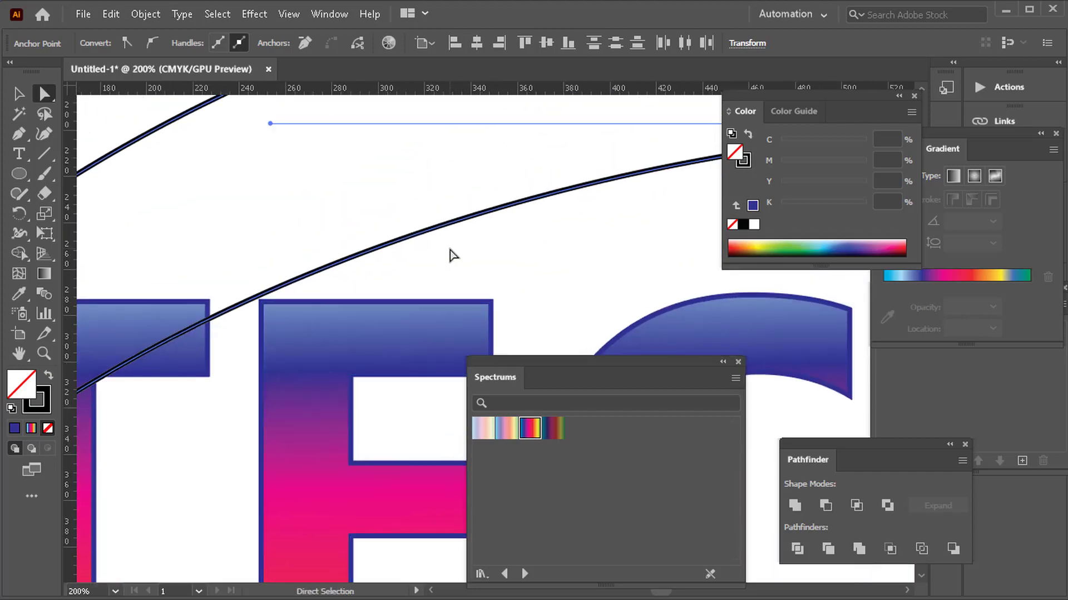
{"action": "left_click", "coordinate": [451, 231]}
{"action": "left_click_drag", "start_coordinate": [450, 229], "coordinate": [449, 212]}
{"action": "scroll", "coordinate": [448, 212], "scroll_direction": "down", "scroll_amount": 4}
{"action": "left_click_drag", "start_coordinate": [572, 217], "coordinate": [128, 208]}
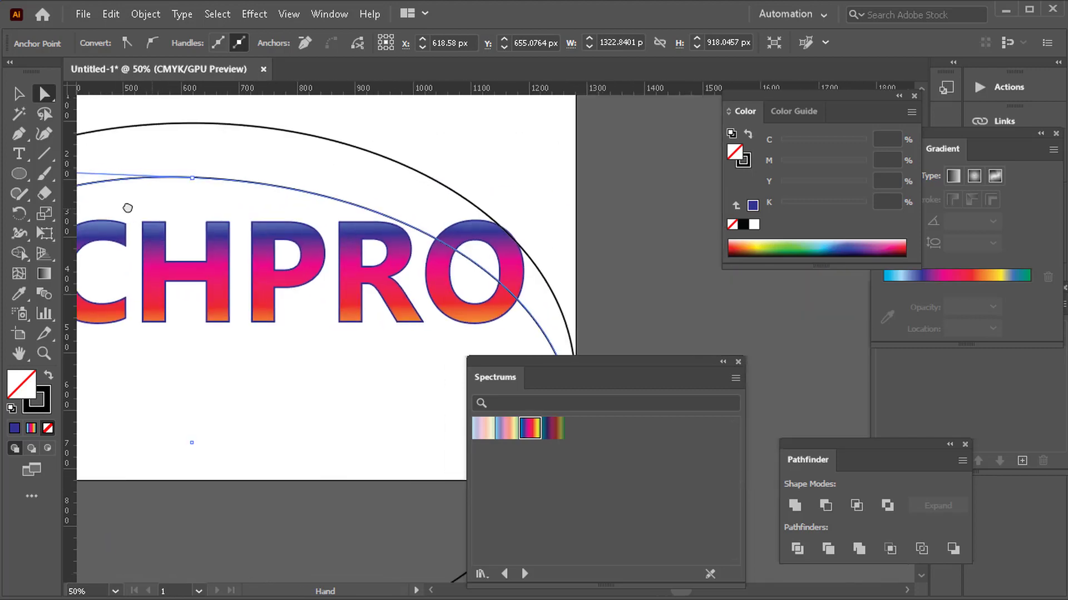
{"action": "scroll", "coordinate": [309, 210], "scroll_direction": "down", "scroll_amount": 3}
{"action": "left_click", "coordinate": [480, 229]}
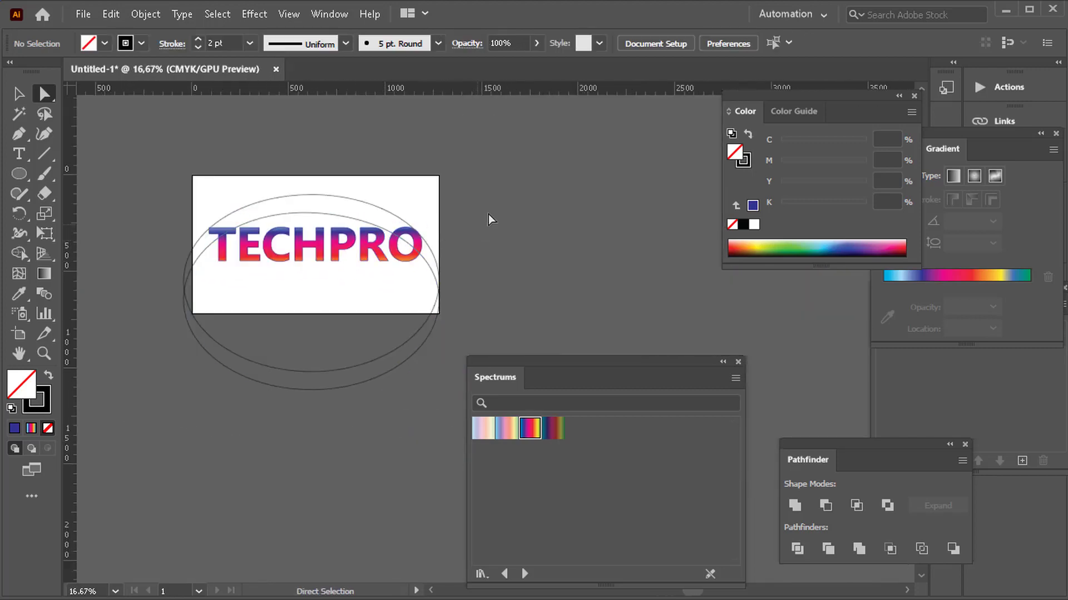
Step: Select the TECHPRO lettering with both ellipses, split them with Pathfinder Divide and clear the selection
{"action": "key", "text": "ctrl+a"}
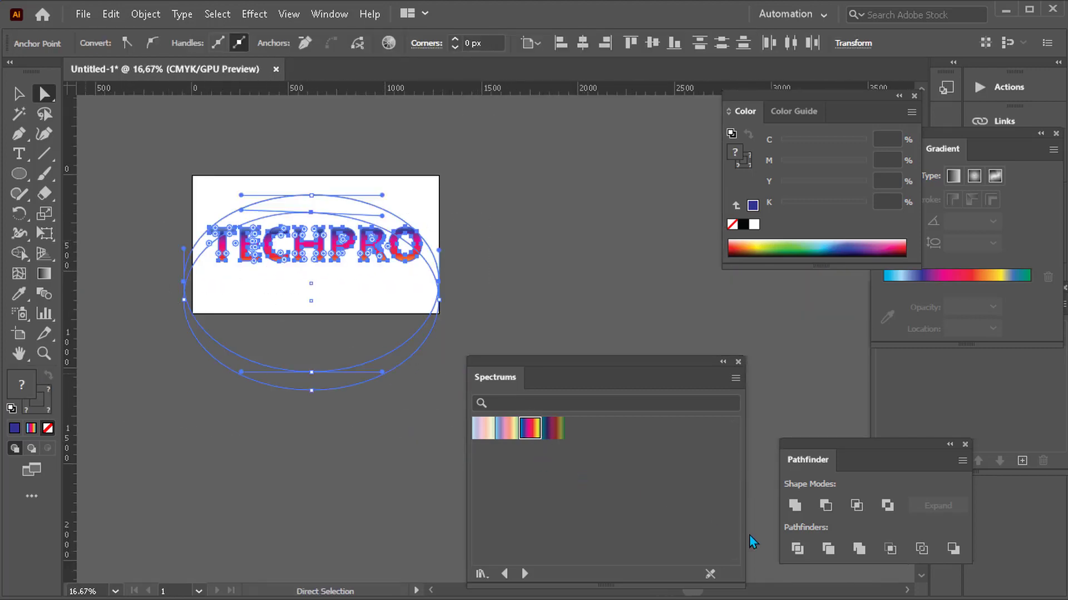
{"action": "left_click", "coordinate": [797, 549]}
{"action": "left_click", "coordinate": [322, 306]}
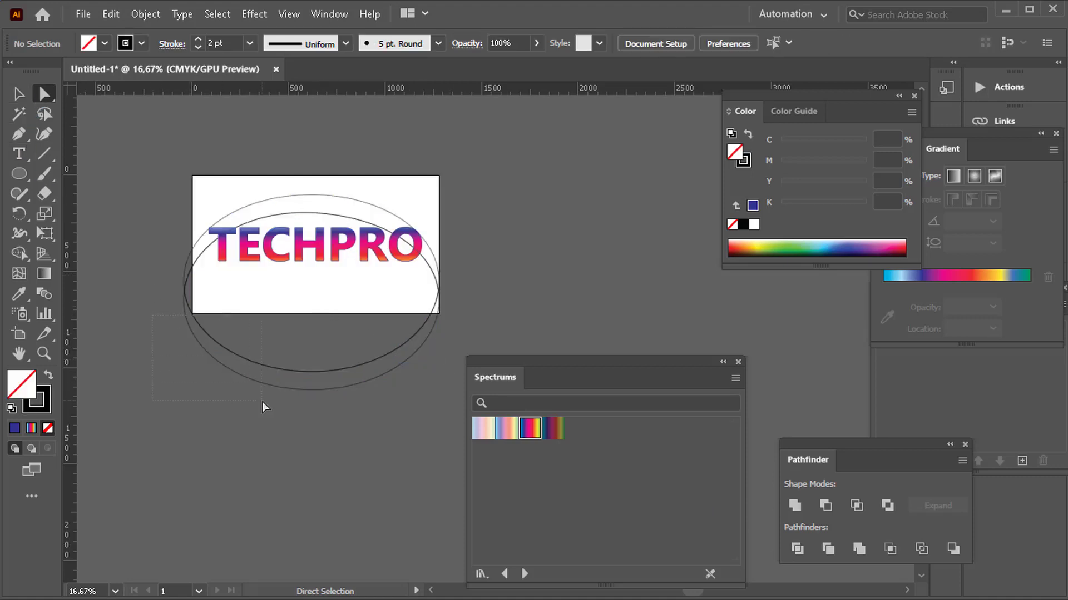
Step: Delete the lower halves of both ellipses and the arc ends extending beyond the letters T and O
{"action": "left_click_drag", "start_coordinate": [262, 402], "coordinate": [262, 402]}
{"action": "key", "text": "Delete"}
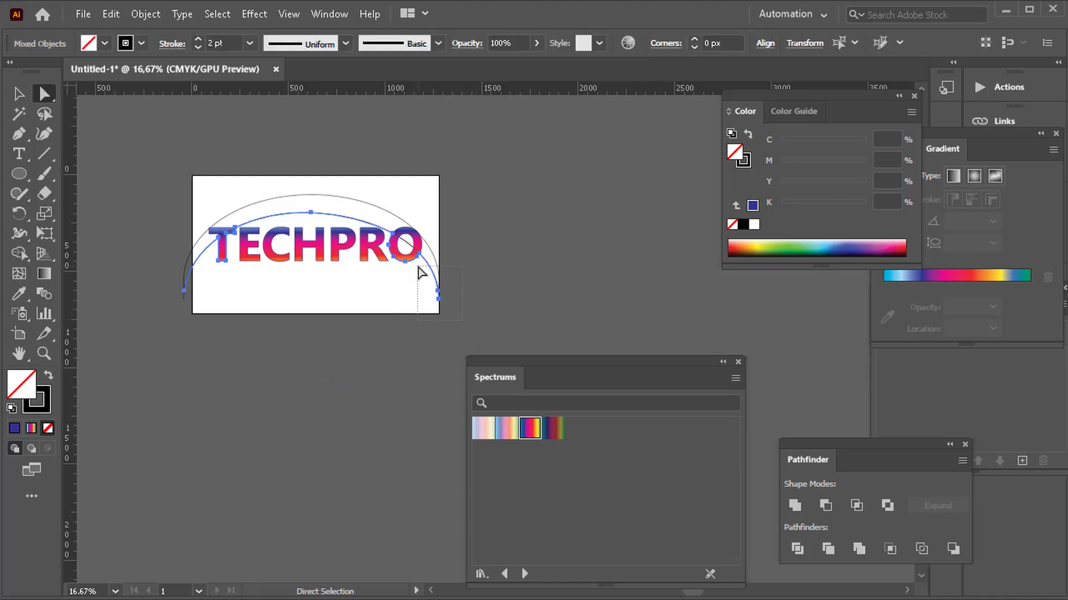
{"action": "left_click_drag", "start_coordinate": [421, 281], "coordinate": [421, 280]}
{"action": "key", "text": "Delete"}
{"action": "left_click", "coordinate": [158, 292]}
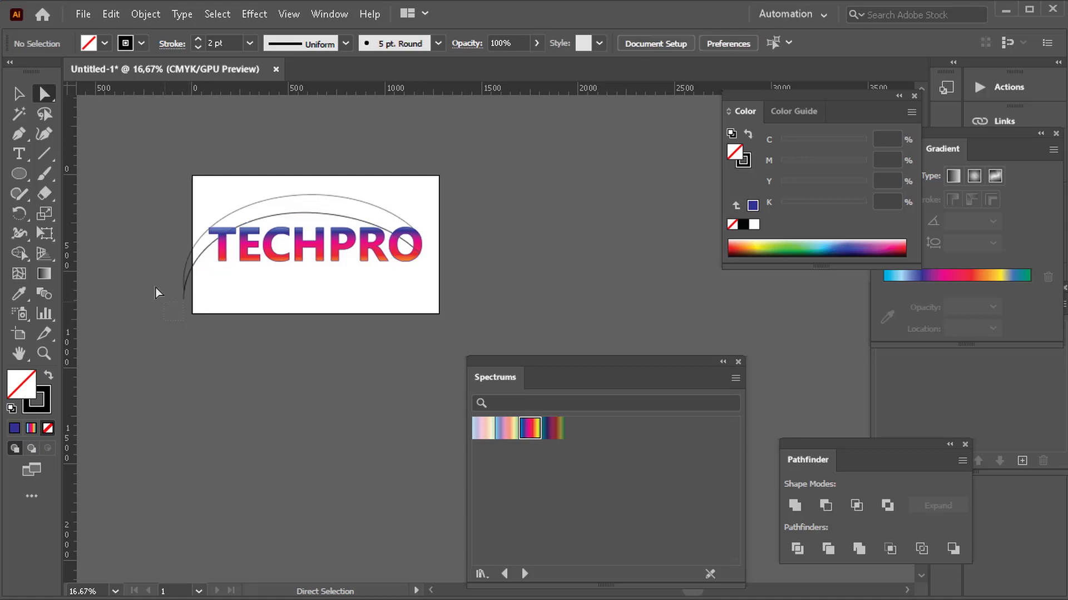
{"action": "left_click_drag", "start_coordinate": [198, 315], "coordinate": [168, 282]}
{"action": "key", "text": "Delete"}
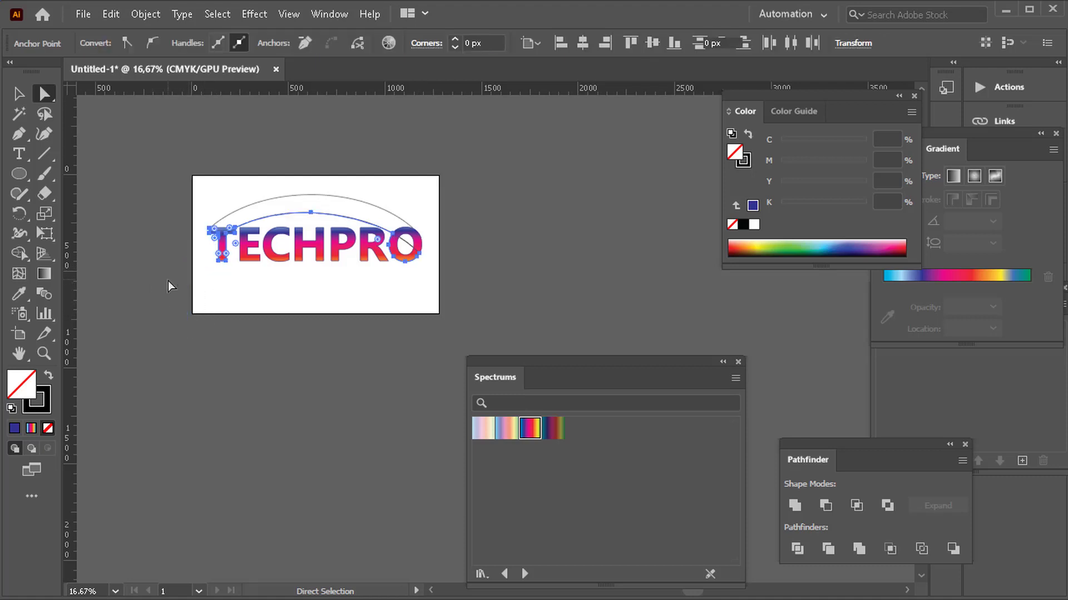
Step: Delete the two overlapping arc segments that cross the hole of the letter O
{"action": "scroll", "coordinate": [255, 216], "scroll_direction": "up", "scroll_amount": 1}
{"action": "scroll", "coordinate": [264, 222], "scroll_direction": "up", "scroll_amount": 1}
{"action": "scroll", "coordinate": [523, 253], "scroll_direction": "up", "scroll_amount": 1}
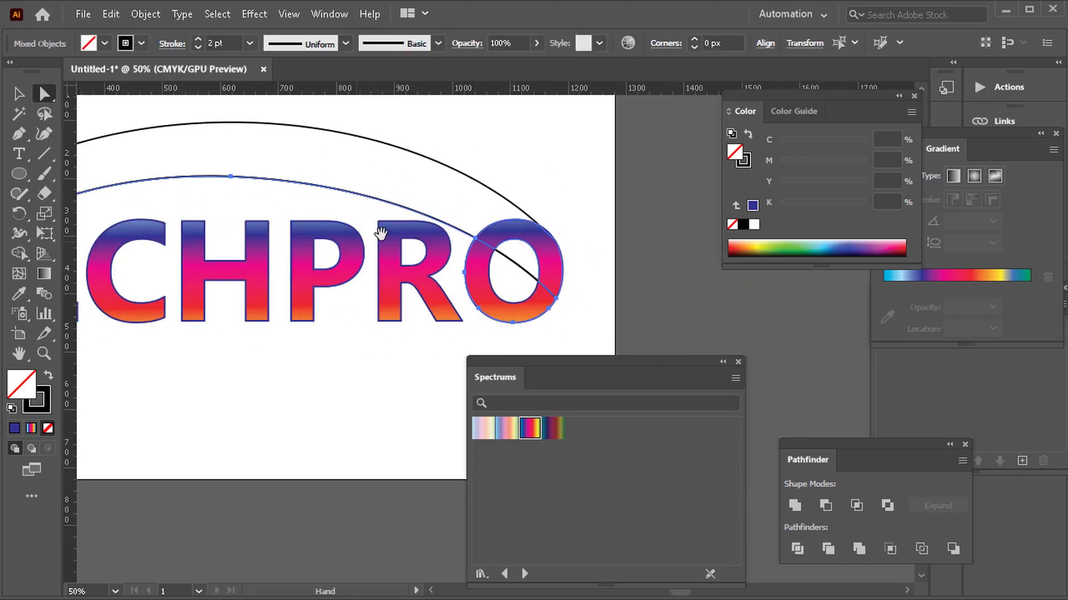
{"action": "left_click", "coordinate": [510, 260]}
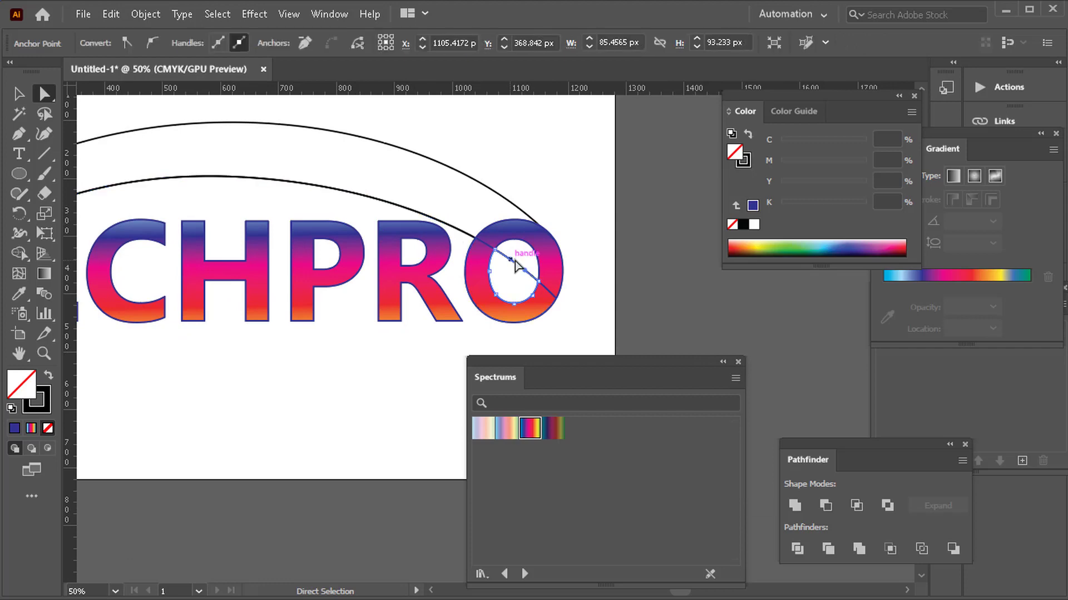
{"action": "left_click", "coordinate": [548, 291]}
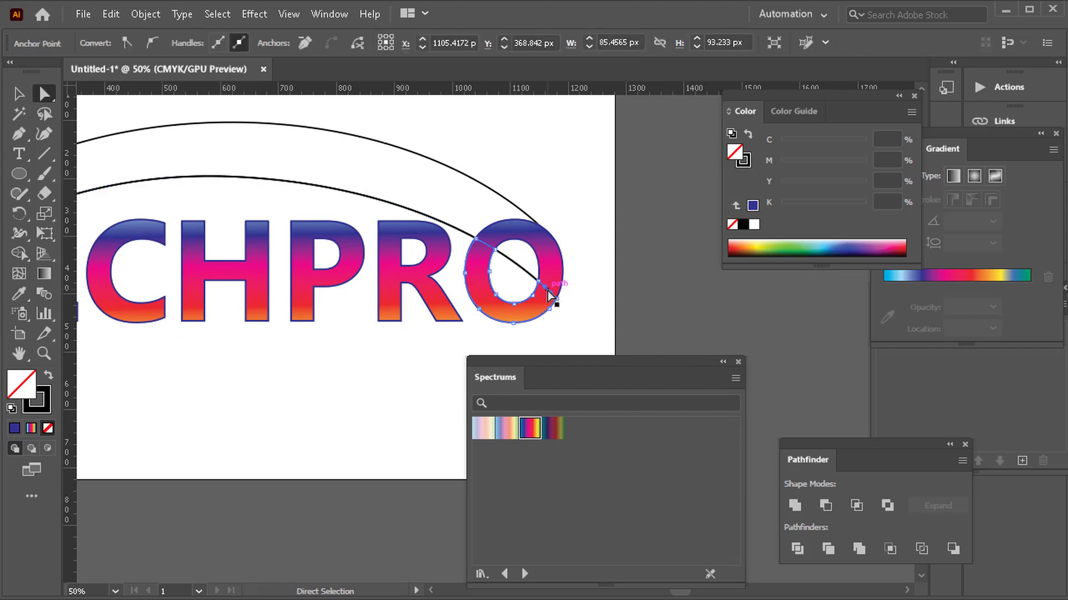
{"action": "left_click", "coordinate": [523, 266]}
{"action": "scroll", "coordinate": [522, 266], "scroll_direction": "up", "scroll_amount": 5}
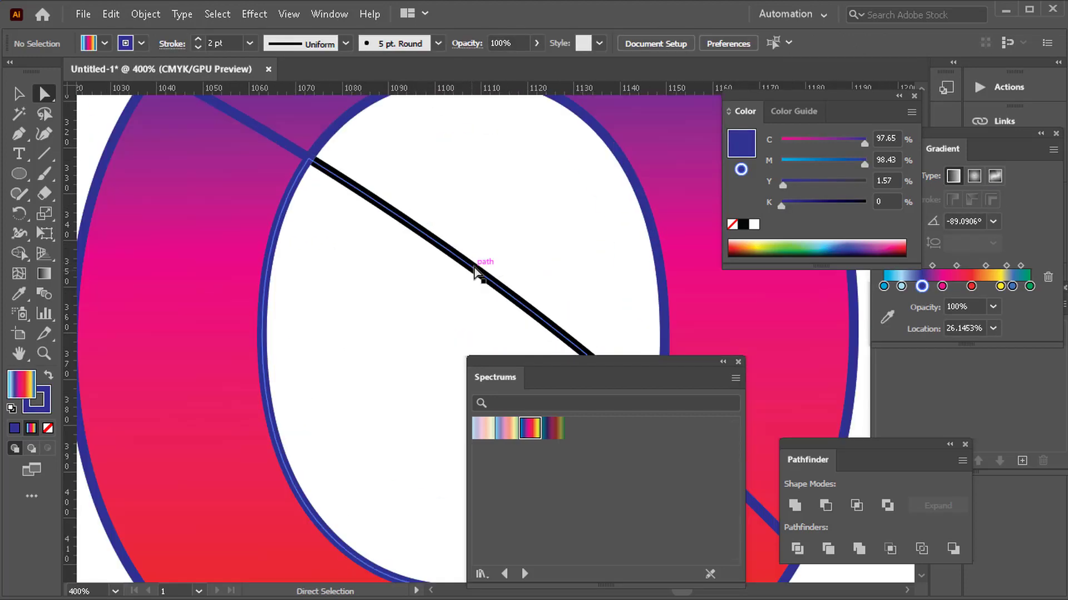
{"action": "left_click", "coordinate": [475, 270]}
{"action": "scroll", "coordinate": [475, 271], "scroll_direction": "down", "scroll_amount": 3}
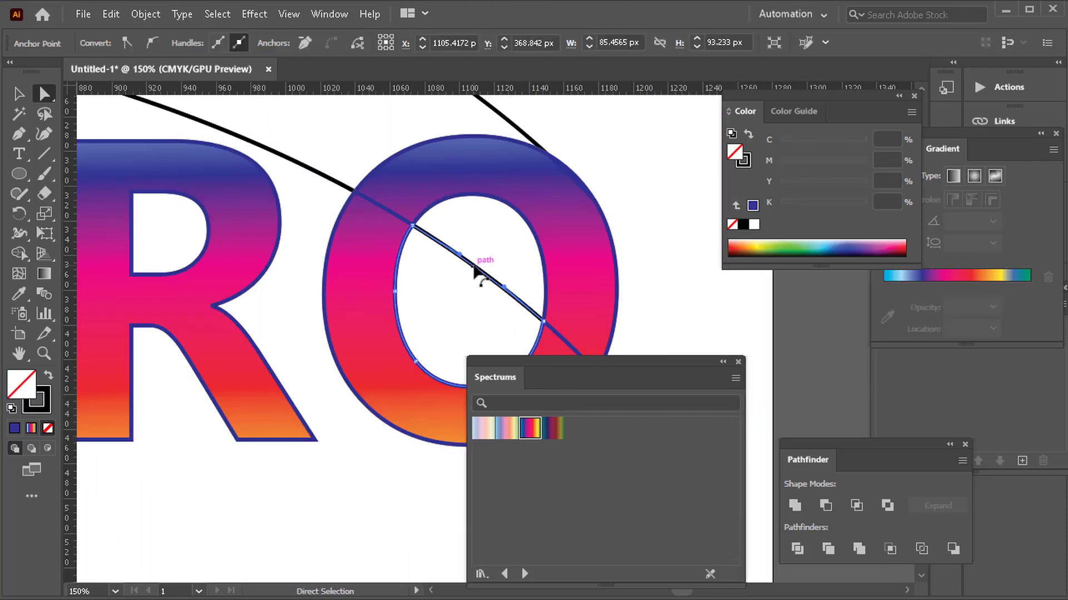
{"action": "key", "text": "Delete"}
{"action": "left_click", "coordinate": [474, 268]}
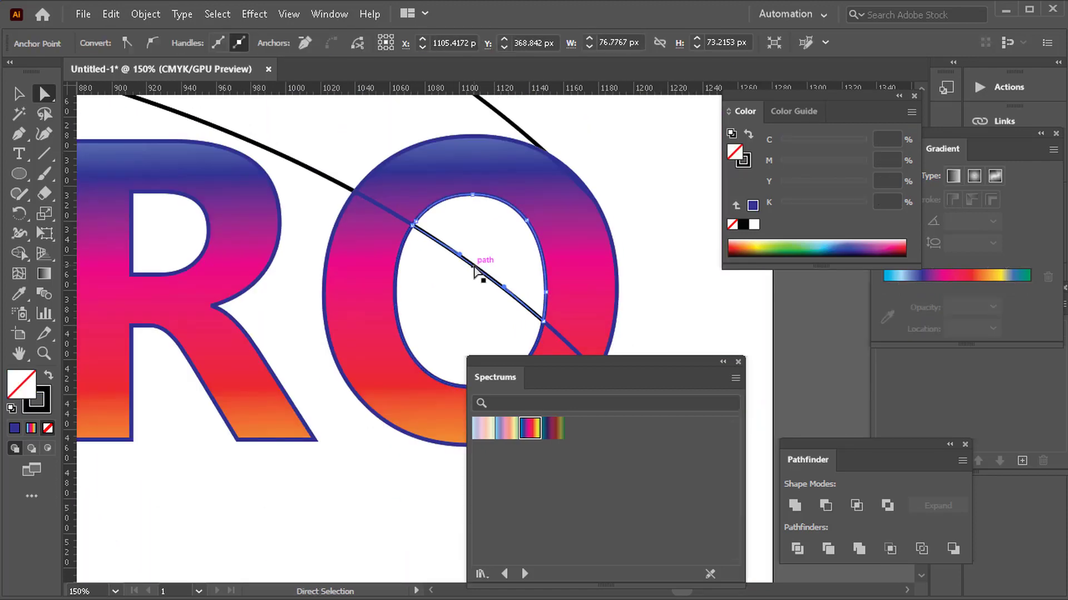
{"action": "key", "text": "Delete"}
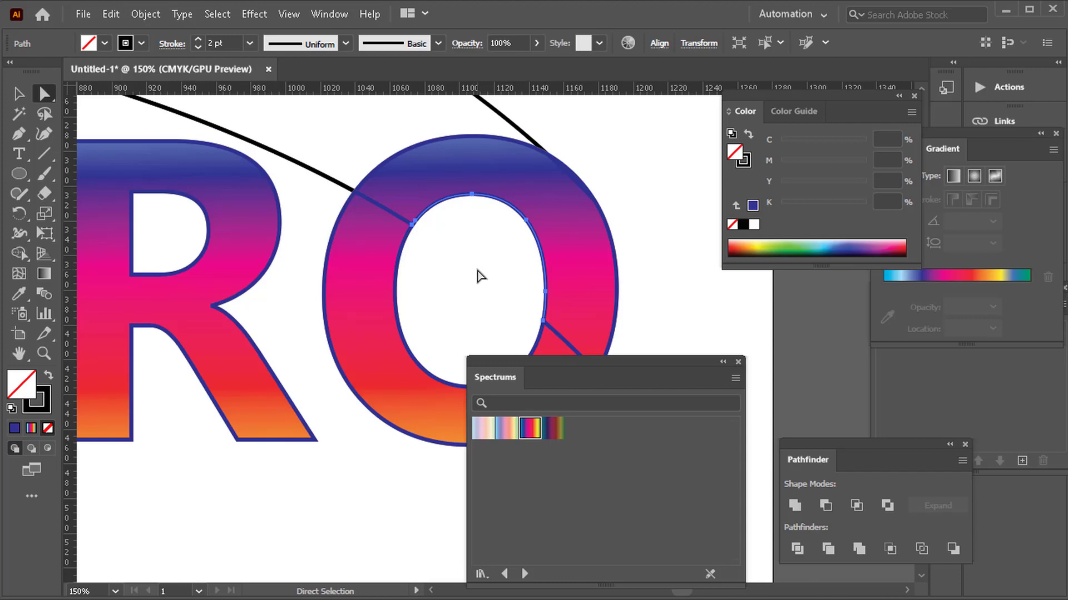
Step: Try to delete the diagonal cut line through the lower-right stroke of the O, then restore it and clear the selection
{"action": "scroll", "coordinate": [475, 272], "scroll_direction": "down", "scroll_amount": 2}
{"action": "scroll", "coordinate": [419, 246], "scroll_direction": "up", "scroll_amount": 3}
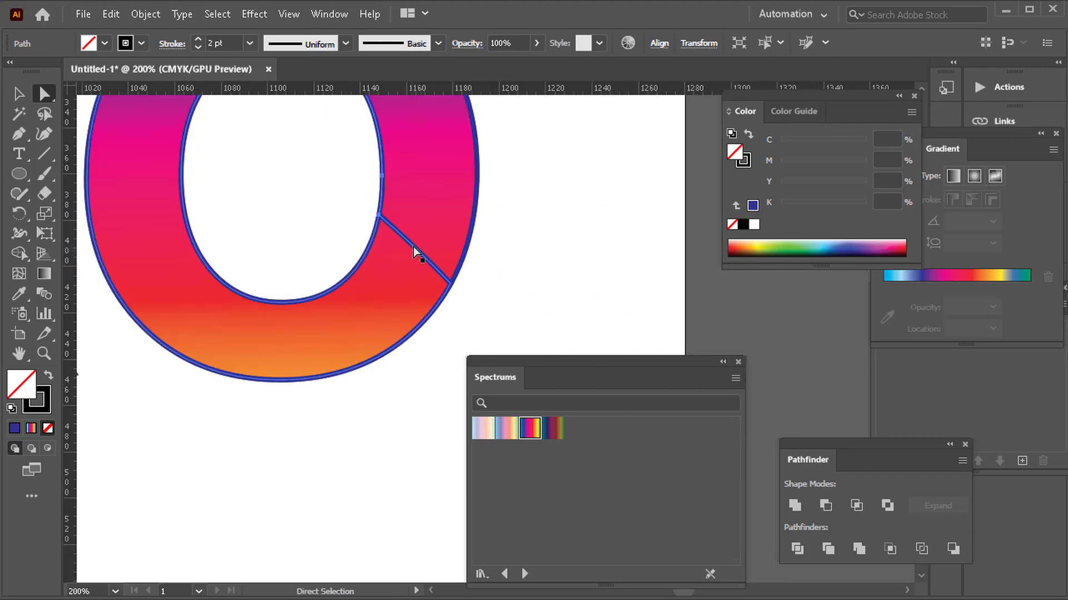
{"action": "left_click", "coordinate": [413, 245]}
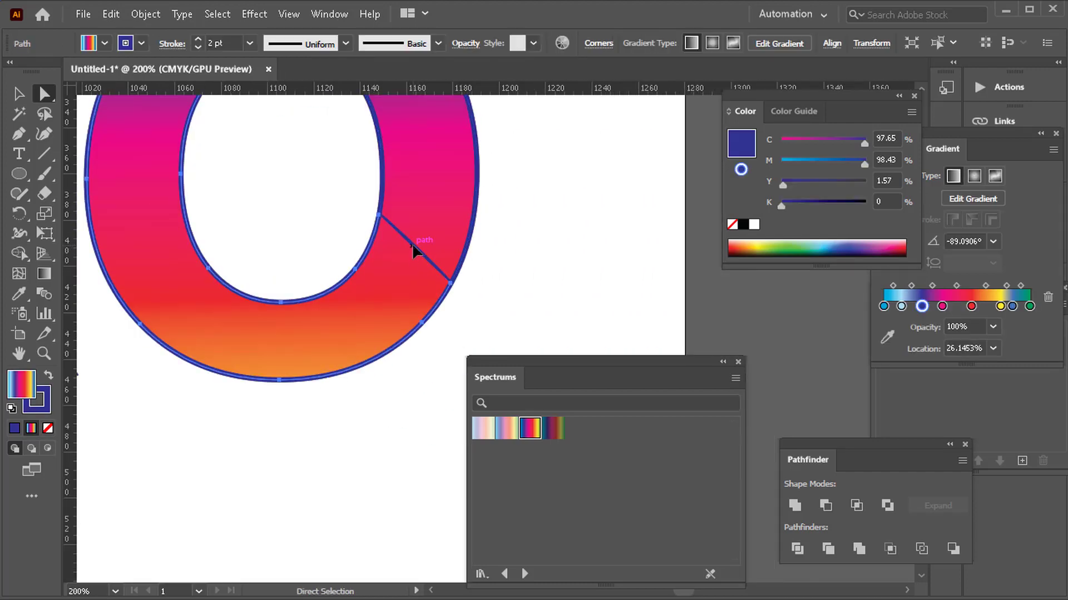
{"action": "left_click", "coordinate": [413, 246]}
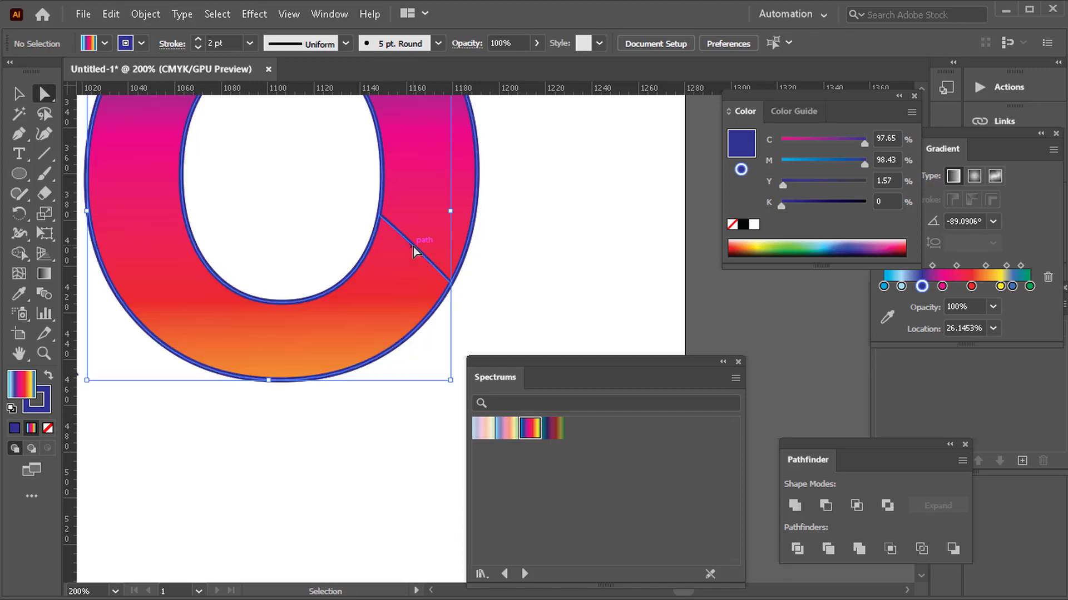
{"action": "key", "text": "Delete"}
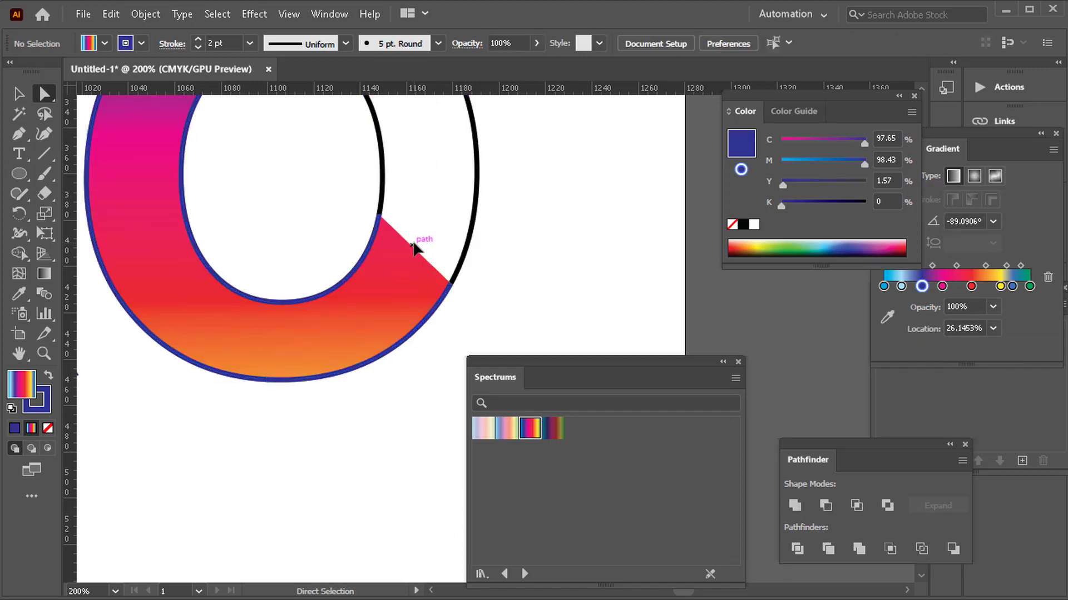
{"action": "left_click", "coordinate": [413, 245]}
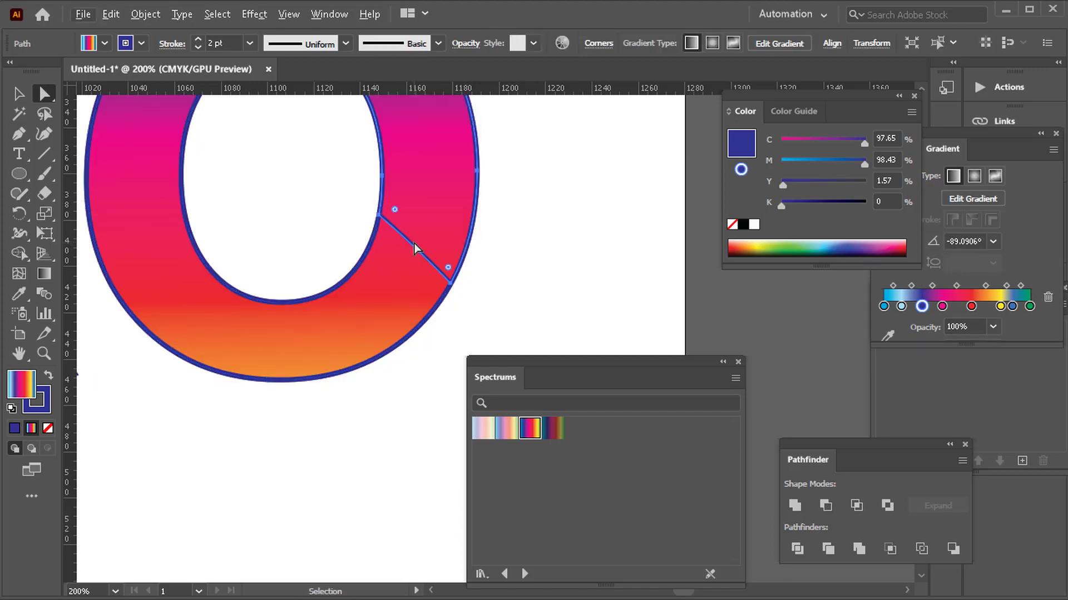
{"action": "key", "text": "ctrl+minus"}
{"action": "left_click", "coordinate": [506, 261]}
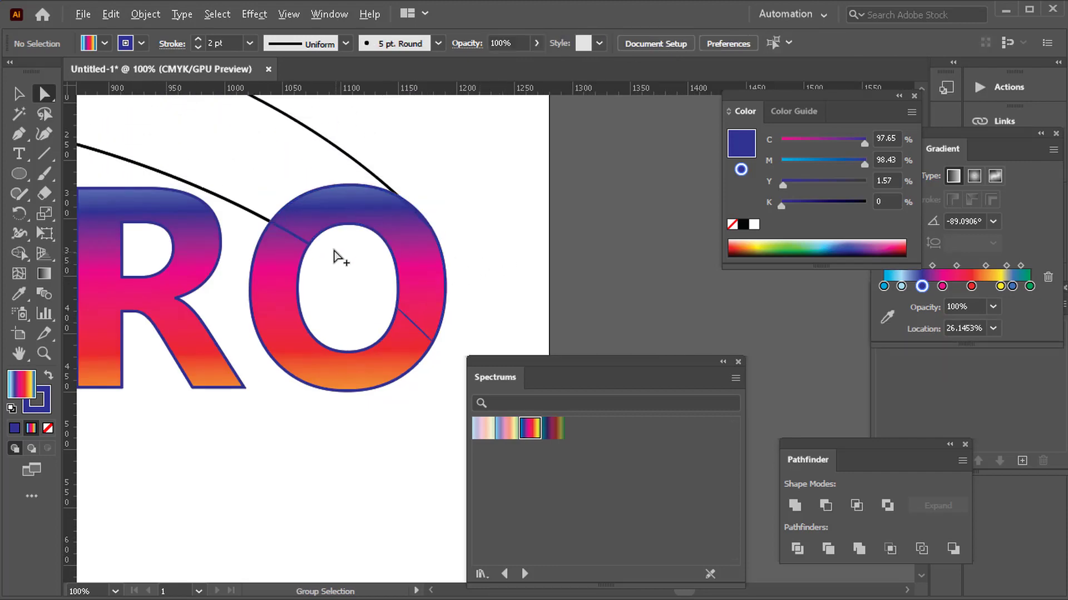
{"action": "key", "text": "ctrl+plus"}
{"action": "key", "text": "ctrl+plus"}
{"action": "key", "text": "ctrl+plus"}
{"action": "left_click", "coordinate": [234, 218]}
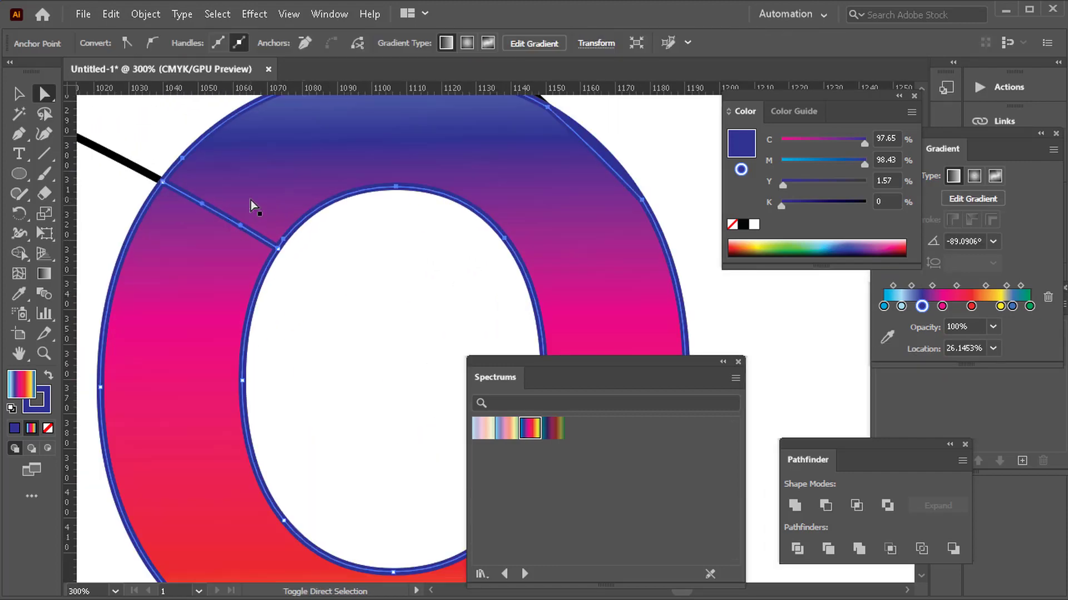
{"action": "left_click", "coordinate": [253, 207]}
{"action": "left_click", "coordinate": [18, 94]}
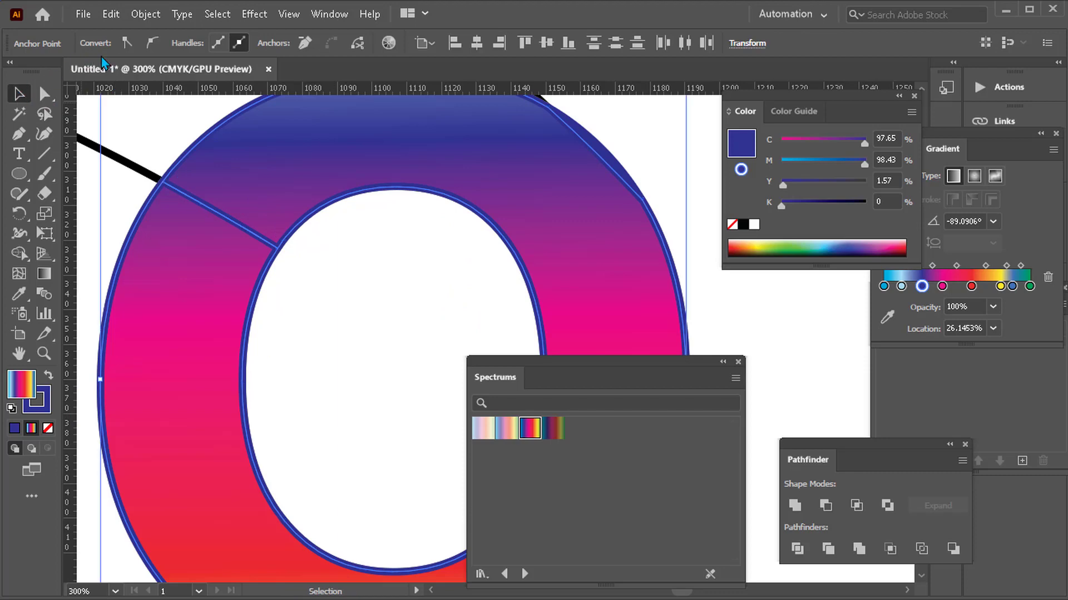
{"action": "scroll", "coordinate": [276, 245], "scroll_direction": "down", "scroll_amount": 5}
{"action": "left_click", "coordinate": [265, 371]}
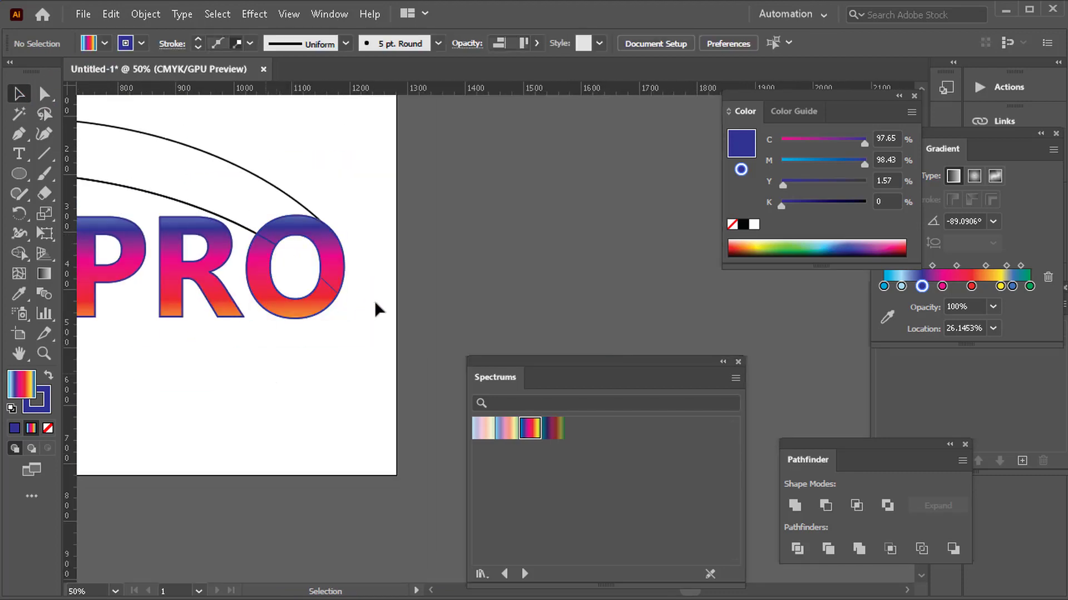
{"action": "left_click_drag", "start_coordinate": [375, 302], "coordinate": [633, 350]}
{"action": "scroll", "coordinate": [300, 222], "scroll_direction": "down", "scroll_amount": 2}
{"action": "left_click_drag", "start_coordinate": [303, 221], "coordinate": [378, 283]}
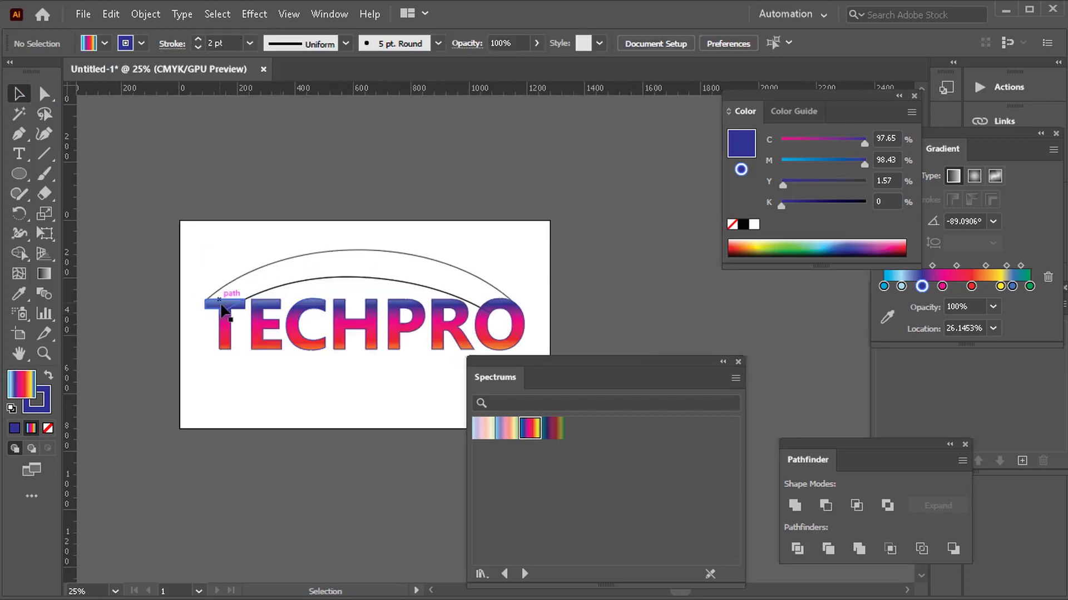
Step: Isolate the lower piece of the letter T, delete its diagonal cut edge and leave isolation
{"action": "scroll", "coordinate": [242, 311], "scroll_direction": "up", "scroll_amount": 2}
{"action": "scroll", "coordinate": [243, 312], "scroll_direction": "up", "scroll_amount": 4}
{"action": "double_click", "coordinate": [243, 292]}
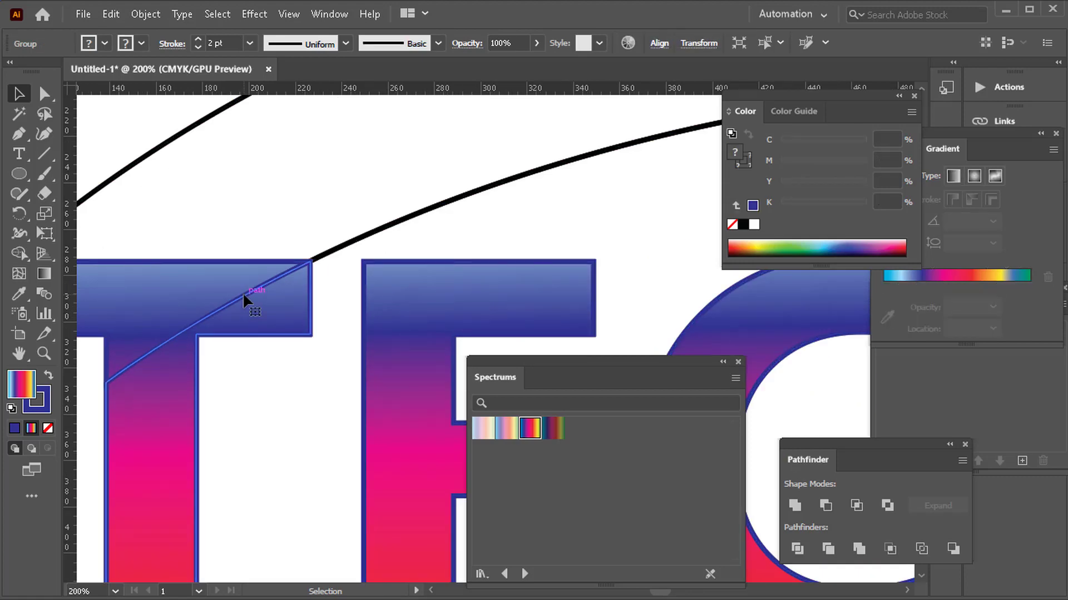
{"action": "left_click", "coordinate": [242, 292]}
{"action": "double_click", "coordinate": [242, 294]}
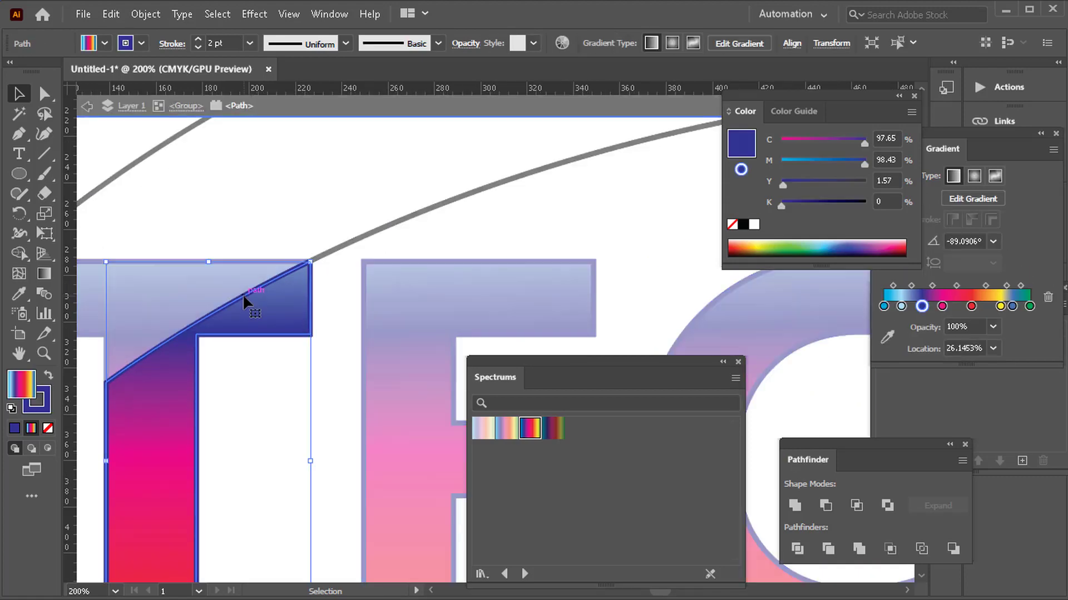
{"action": "key", "text": "a"}
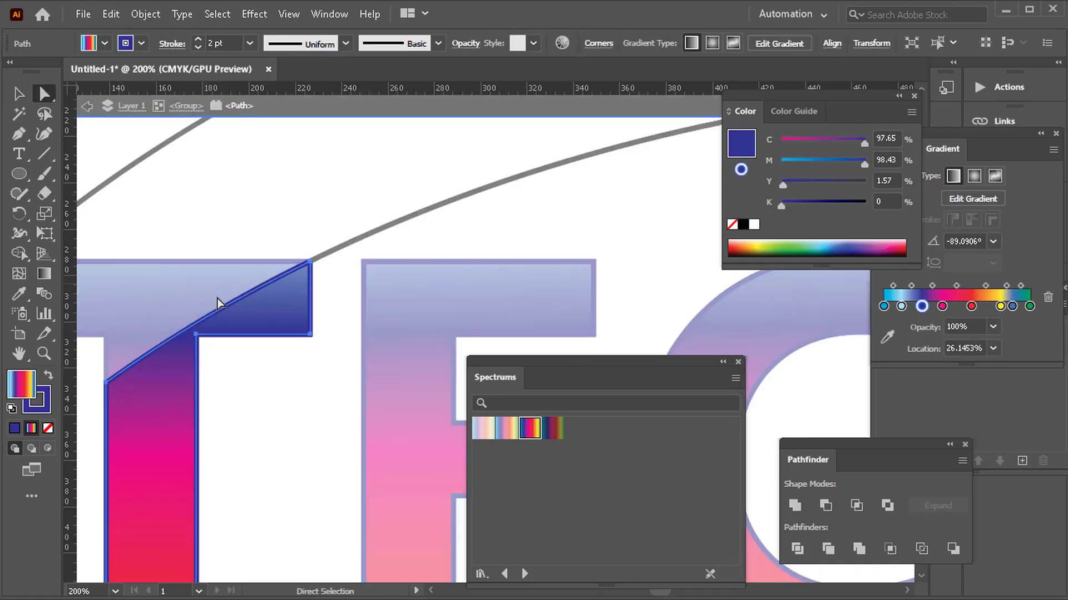
{"action": "left_click_drag", "start_coordinate": [238, 314], "coordinate": [239, 314]}
{"action": "left_click", "coordinate": [240, 315]}
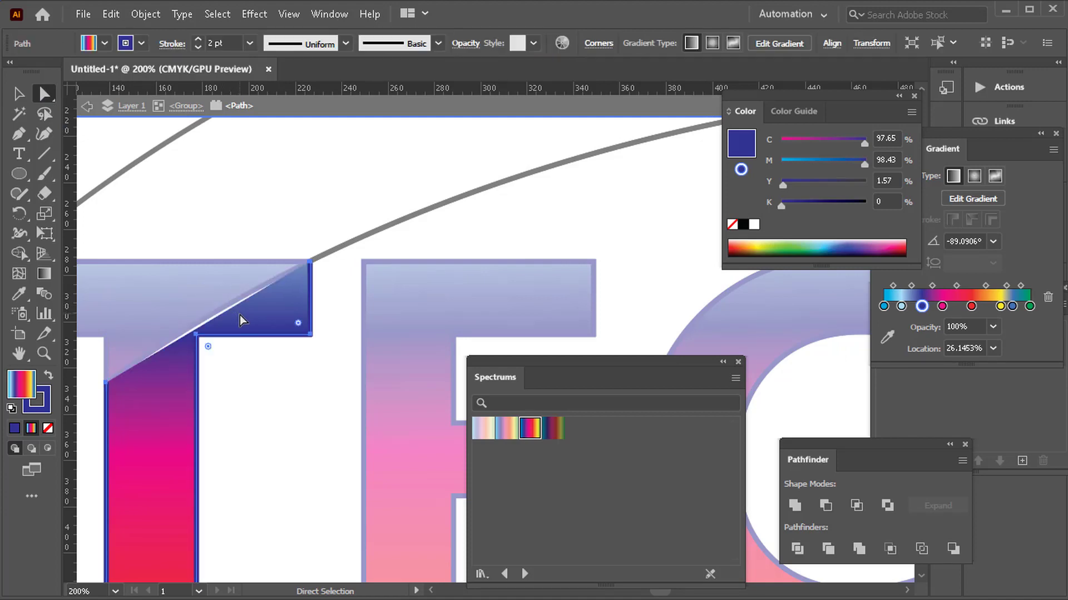
{"action": "key", "text": "ctrl+1"}
{"action": "double_click", "coordinate": [246, 363]}
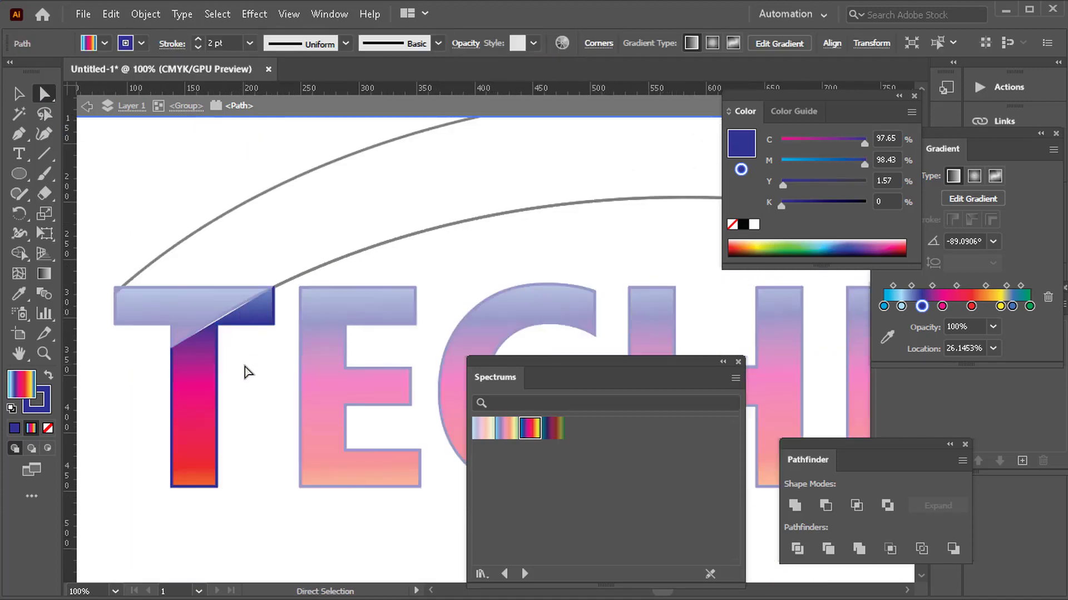
{"action": "scroll", "coordinate": [246, 363], "scroll_direction": "down", "scroll_amount": 3}
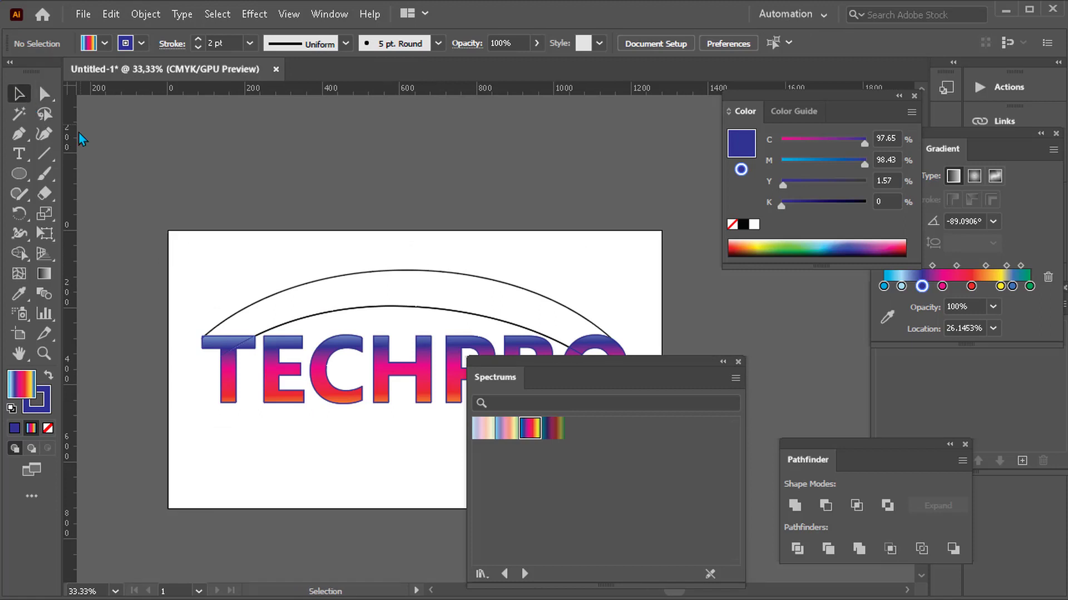
Step: Try to unite the divided lettering and arcs with Pathfinder Unite, then undo it and clear the selection
{"action": "left_click_drag", "start_coordinate": [423, 369], "coordinate": [311, 281]}
{"action": "left_click_drag", "start_coordinate": [317, 229], "coordinate": [316, 229]}
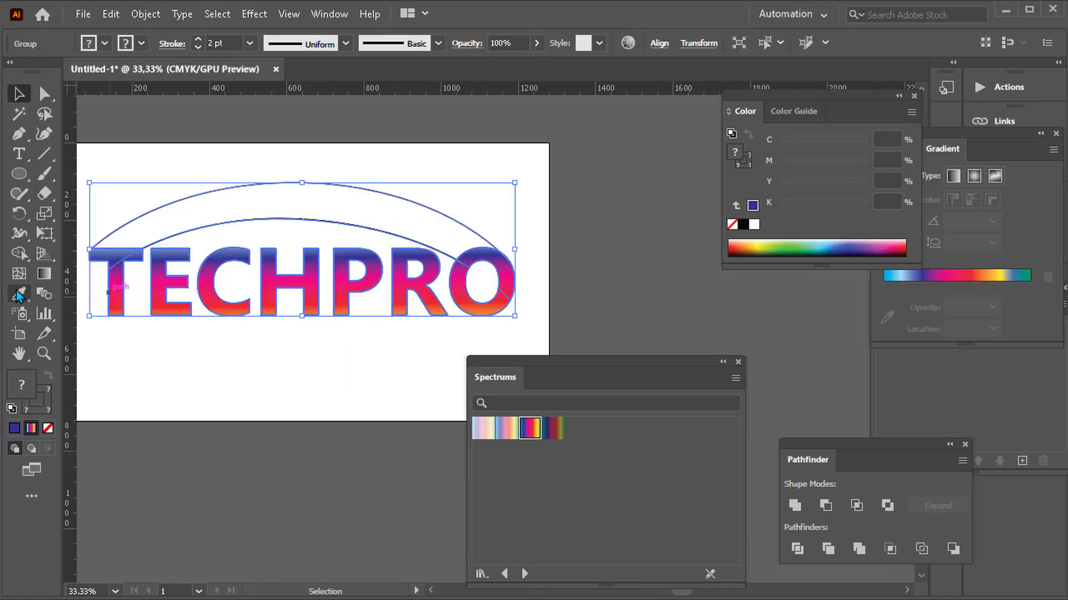
{"action": "left_click", "coordinate": [43, 273]}
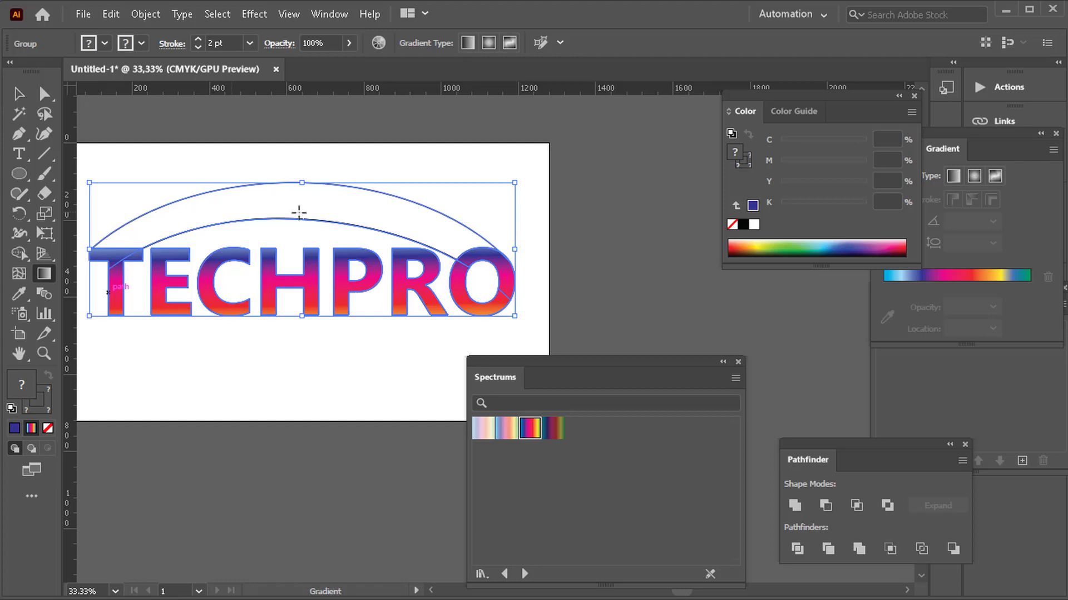
{"action": "left_click", "coordinate": [792, 509]}
{"action": "key", "text": "ctrl+z"}
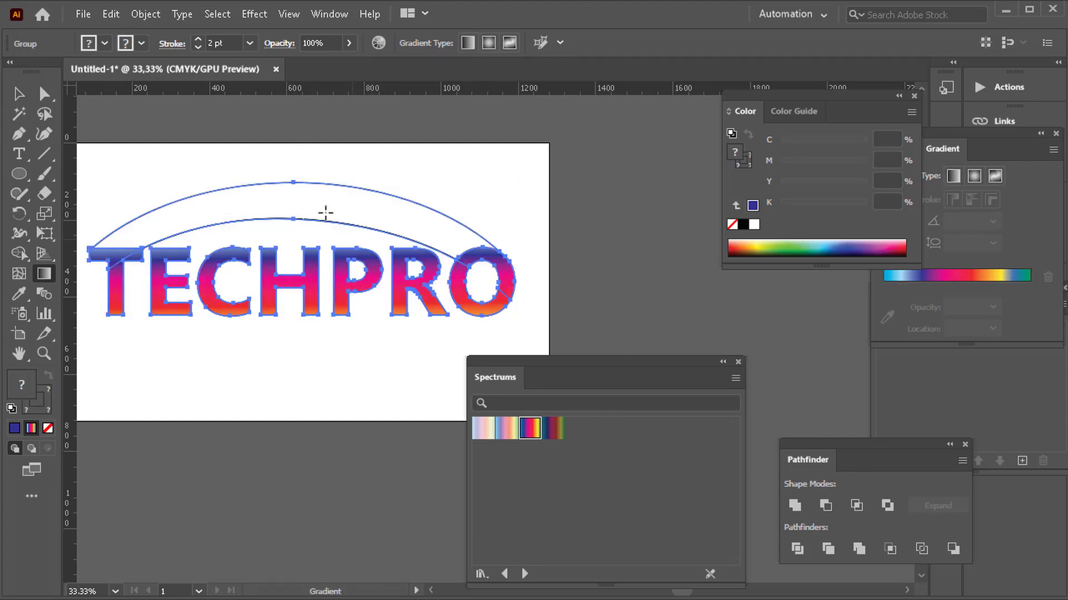
{"action": "key", "text": "v"}
{"action": "left_click", "coordinate": [301, 200]}
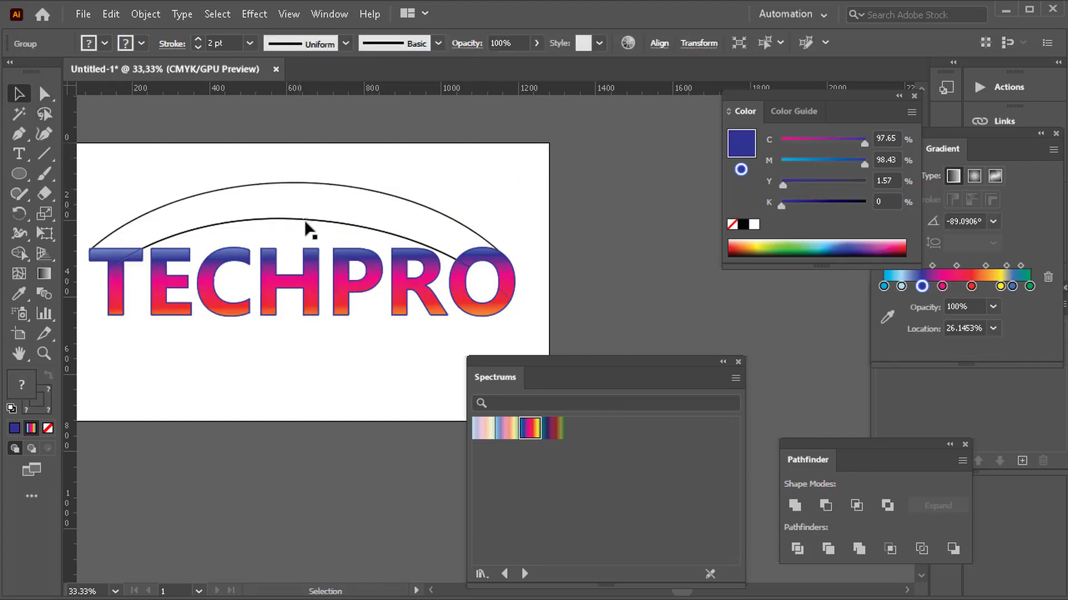
Step: Examine the cut lines in the letter O and across the whole divided lettering group
{"action": "left_click", "coordinate": [305, 222]}
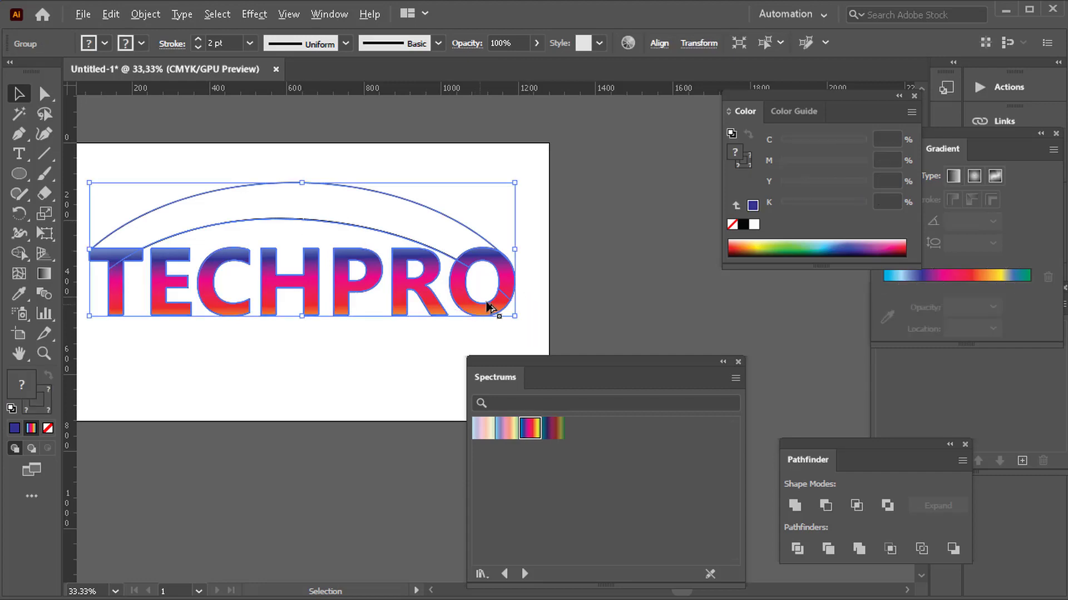
{"action": "scroll", "coordinate": [492, 304], "scroll_direction": "up", "scroll_amount": 3}
{"action": "scroll", "coordinate": [454, 211], "scroll_direction": "down", "scroll_amount": 2}
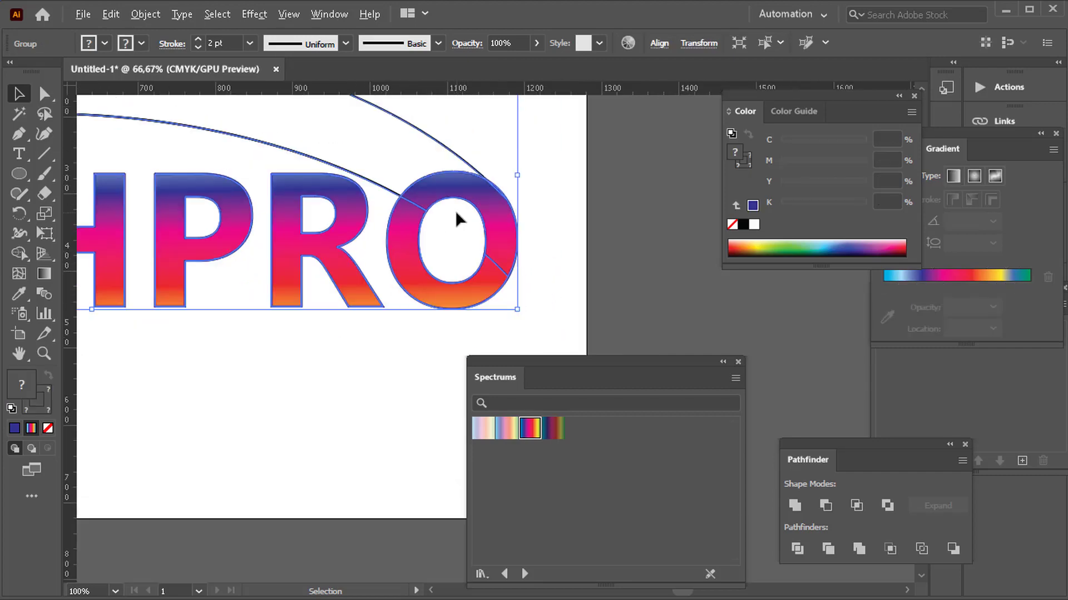
{"action": "left_click_drag", "start_coordinate": [104, 143], "coordinate": [303, 246]}
{"action": "scroll", "coordinate": [283, 220], "scroll_direction": "down", "scroll_amount": 1}
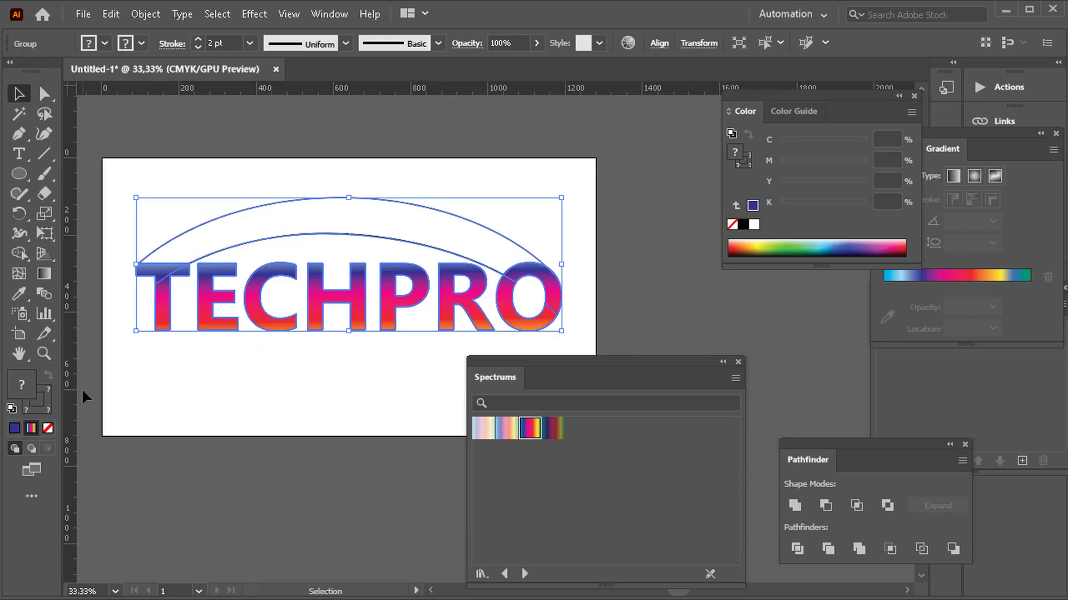
{"action": "left_click", "coordinate": [266, 395]}
{"action": "scroll", "coordinate": [358, 339], "scroll_direction": "up", "scroll_amount": 1}
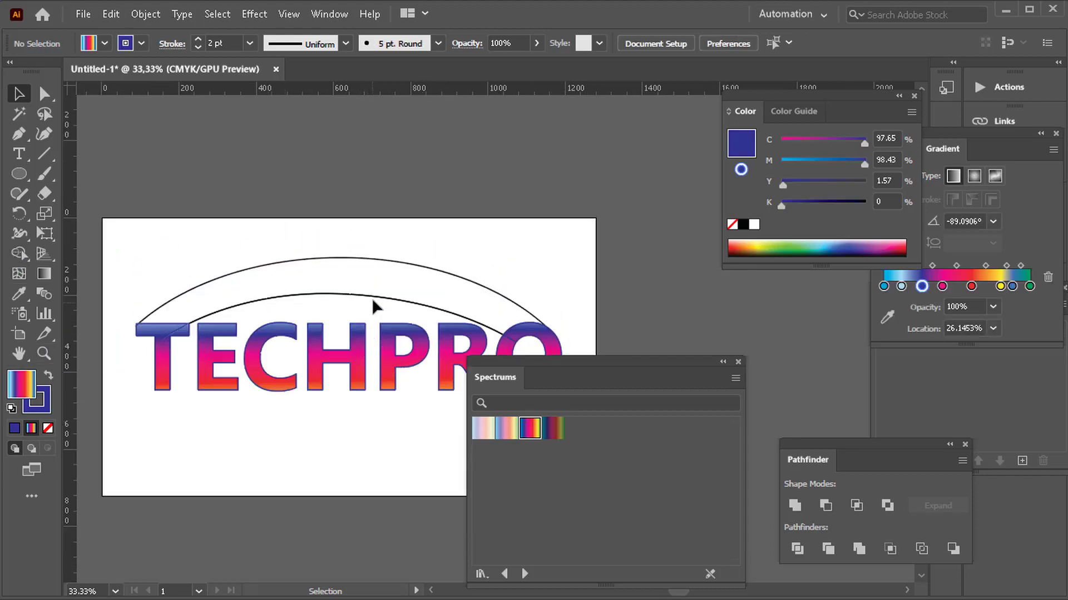
{"action": "scroll", "coordinate": [371, 298], "scroll_direction": "down", "scroll_amount": 2}
{"action": "scroll", "coordinate": [202, 244], "scroll_direction": "up", "scroll_amount": 1}
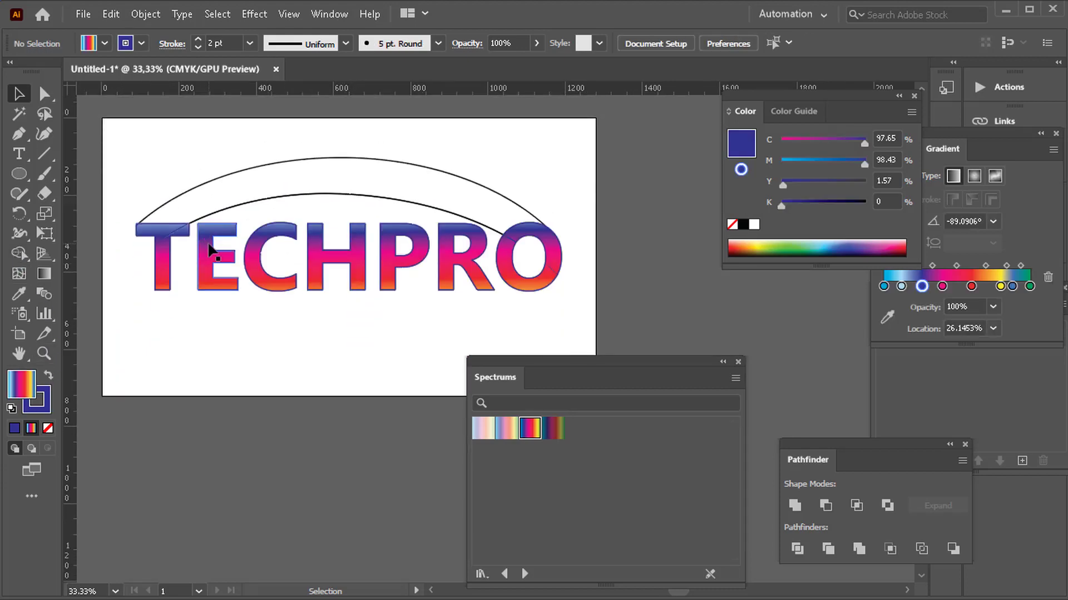
Step: Isolate the lettering group, cut out the gradient-filled pieces of the T, E and O, and leave isolation
{"action": "left_click", "coordinate": [209, 246]}
{"action": "double_click", "coordinate": [209, 245]}
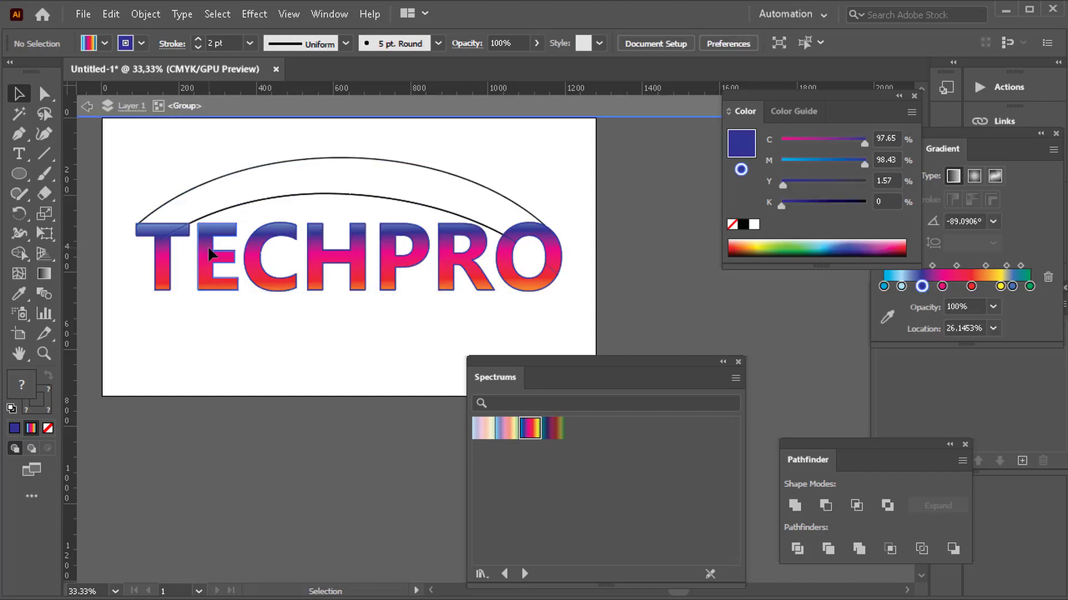
{"action": "left_click", "coordinate": [209, 245]}
{"action": "left_click", "coordinate": [170, 276], "text": "shift"}
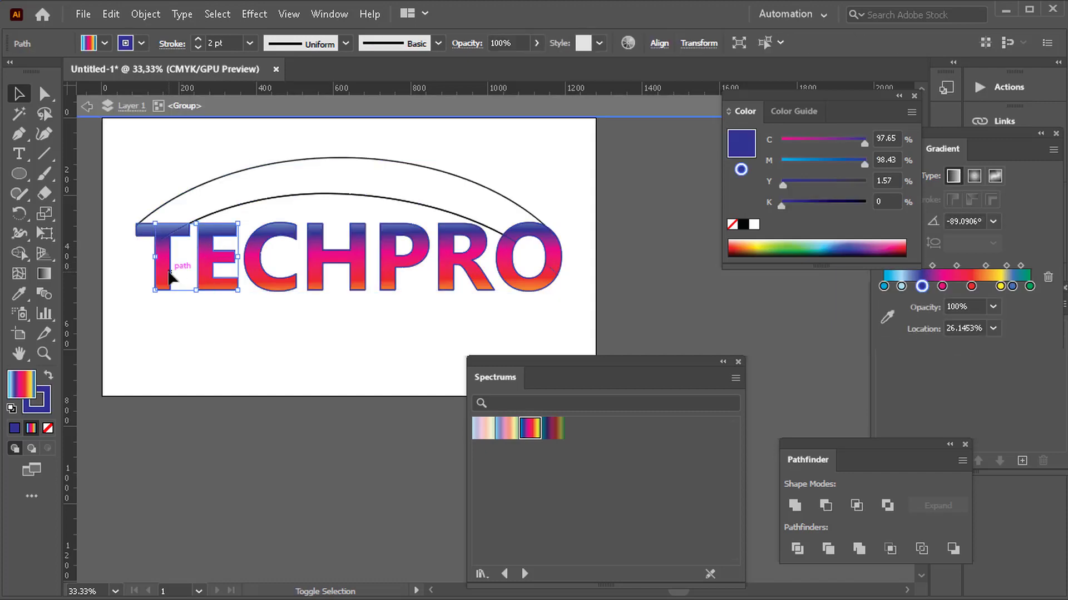
{"action": "left_click", "coordinate": [148, 228], "text": "shift"}
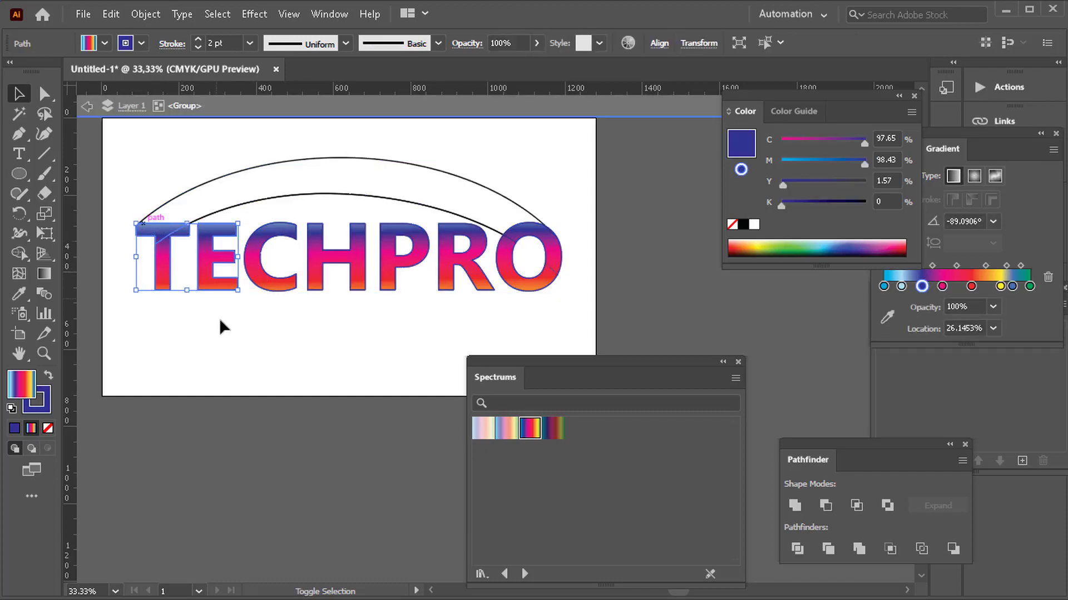
{"action": "left_click", "coordinate": [512, 274], "text": "shift"}
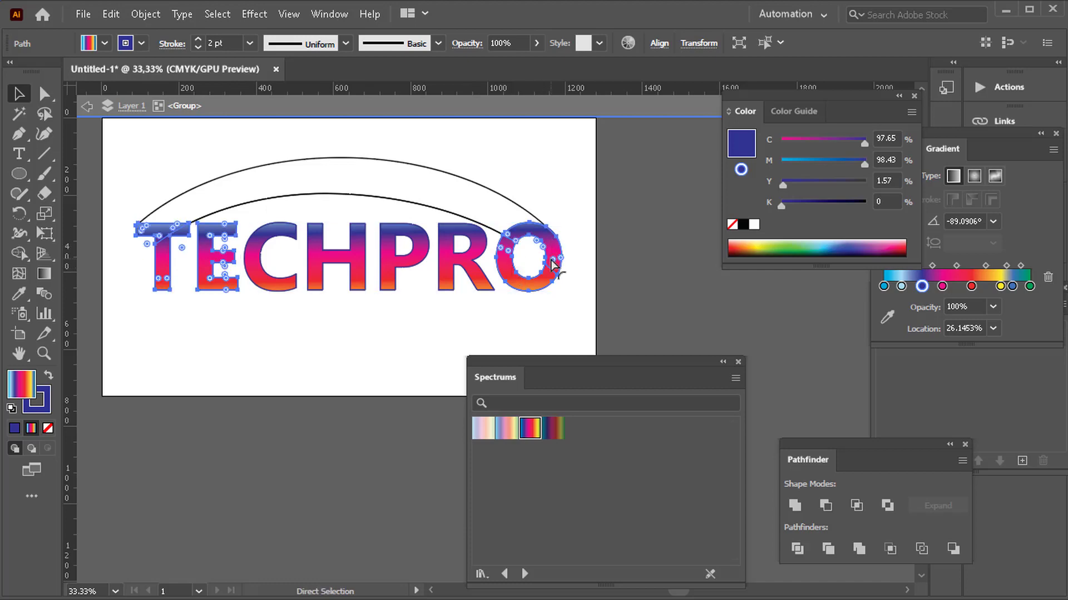
{"action": "key", "text": "ctrl+x"}
{"action": "double_click", "coordinate": [395, 295]}
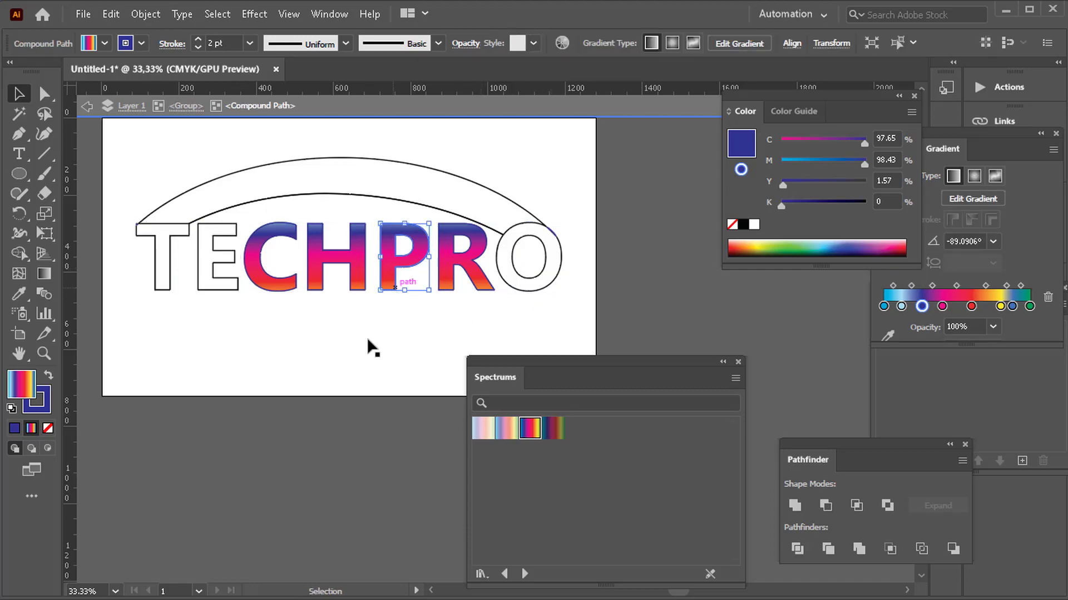
{"action": "left_click", "coordinate": [363, 345]}
{"action": "double_click", "coordinate": [178, 330]}
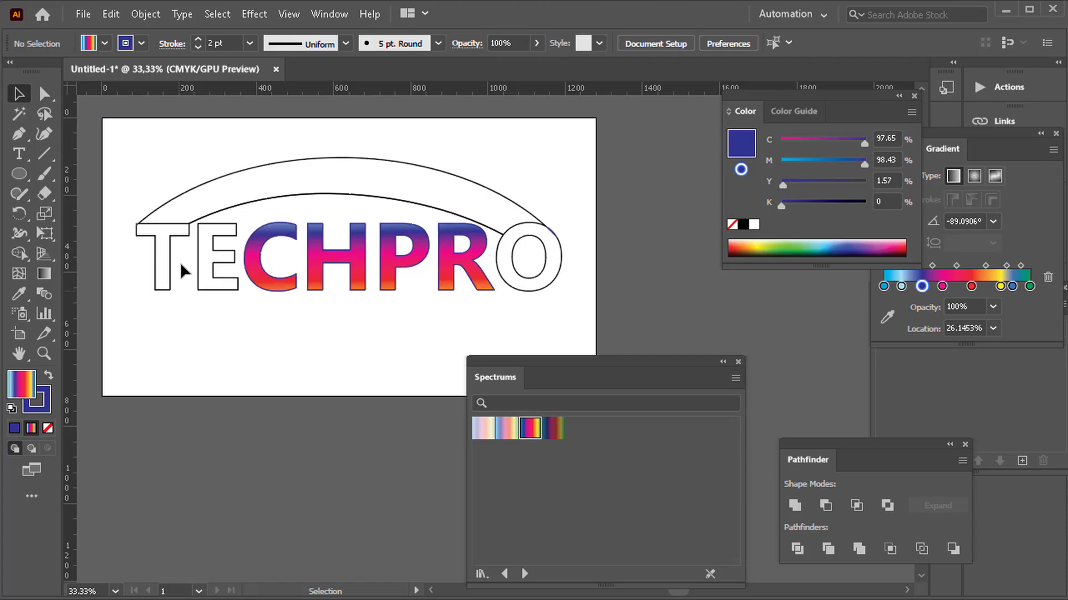
Step: Try to apply the Spectrum gradient fill to the whole lettering and arc group, then undo it and clear the selection
{"action": "left_click", "coordinate": [183, 224]}
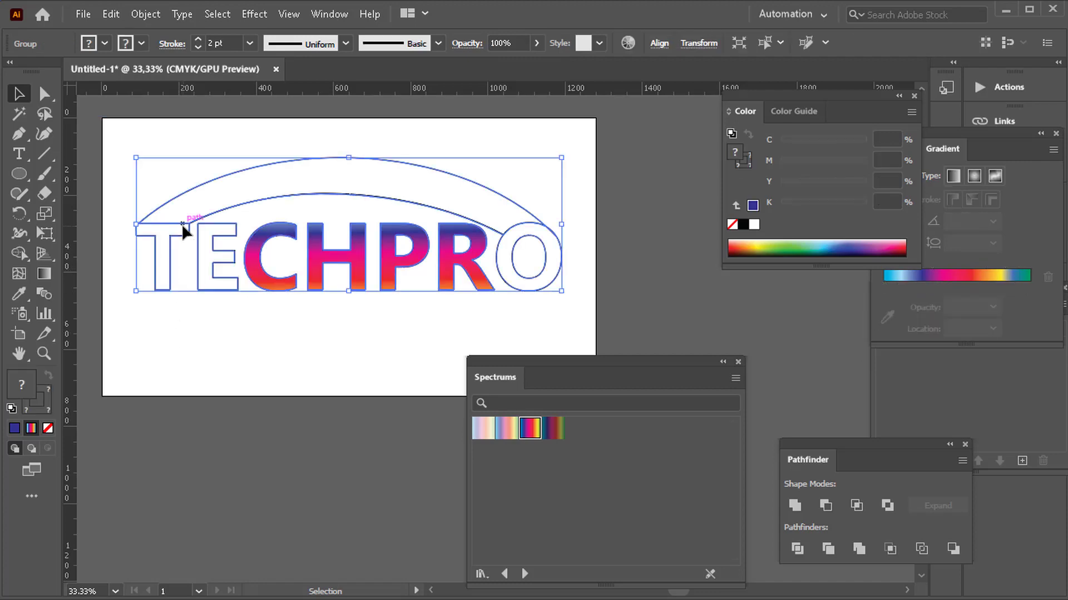
{"action": "left_click", "coordinate": [529, 428]}
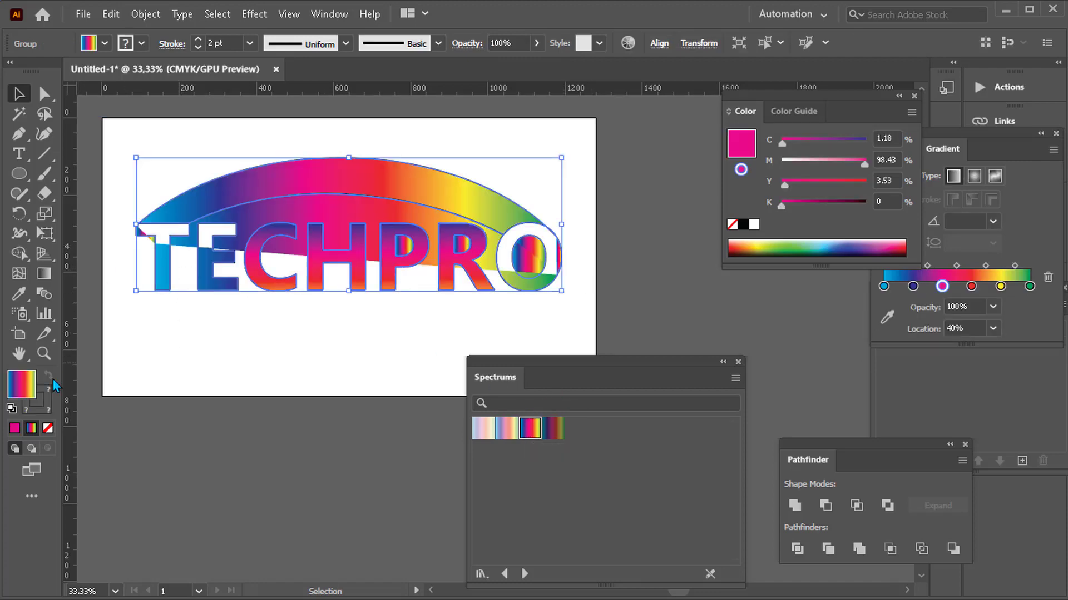
{"action": "key", "text": "ctrl"}
{"action": "key", "text": "ctrl"}
{"action": "key", "text": "ctrl+z"}
{"action": "left_click", "coordinate": [322, 330]}
Step: Try the Spectrum gradient on the isolated compound path below the inner arc, swap its fill and stroke, and undo both changes
{"action": "left_click", "coordinate": [312, 195]}
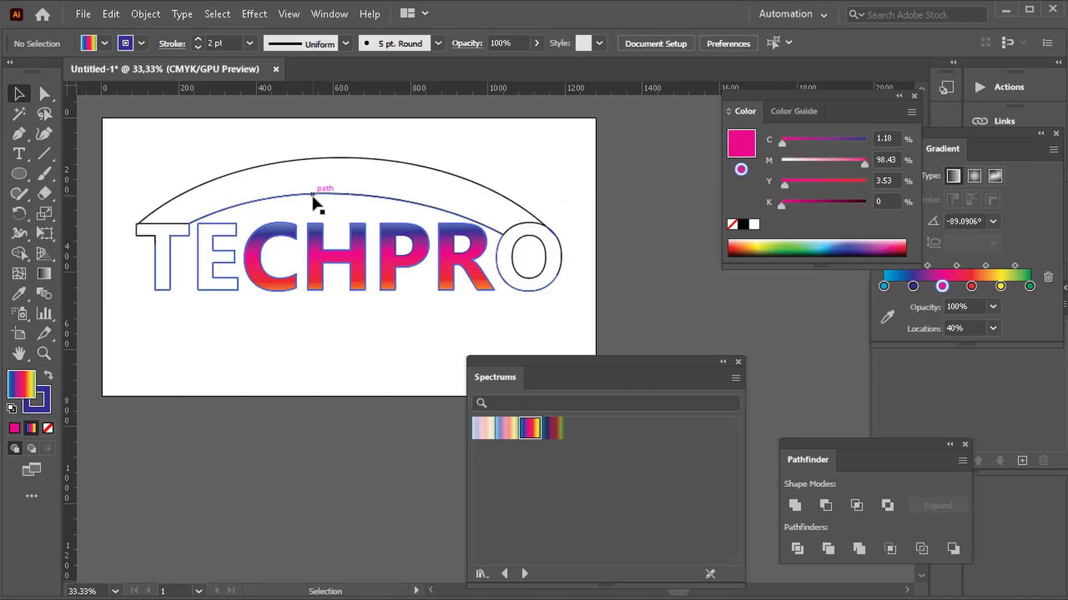
{"action": "double_click", "coordinate": [312, 194]}
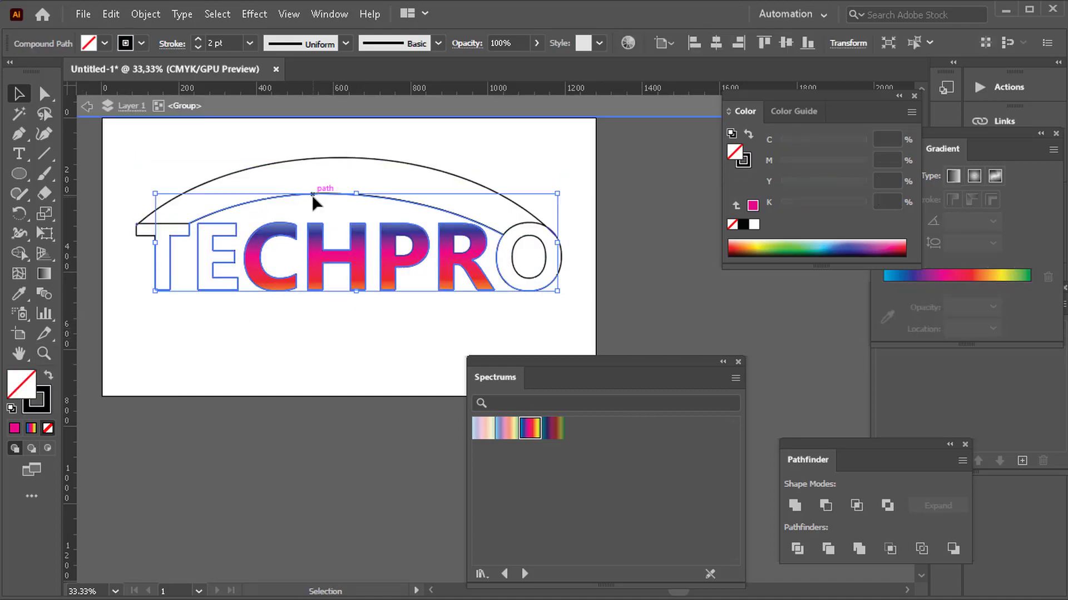
{"action": "left_click", "coordinate": [533, 430]}
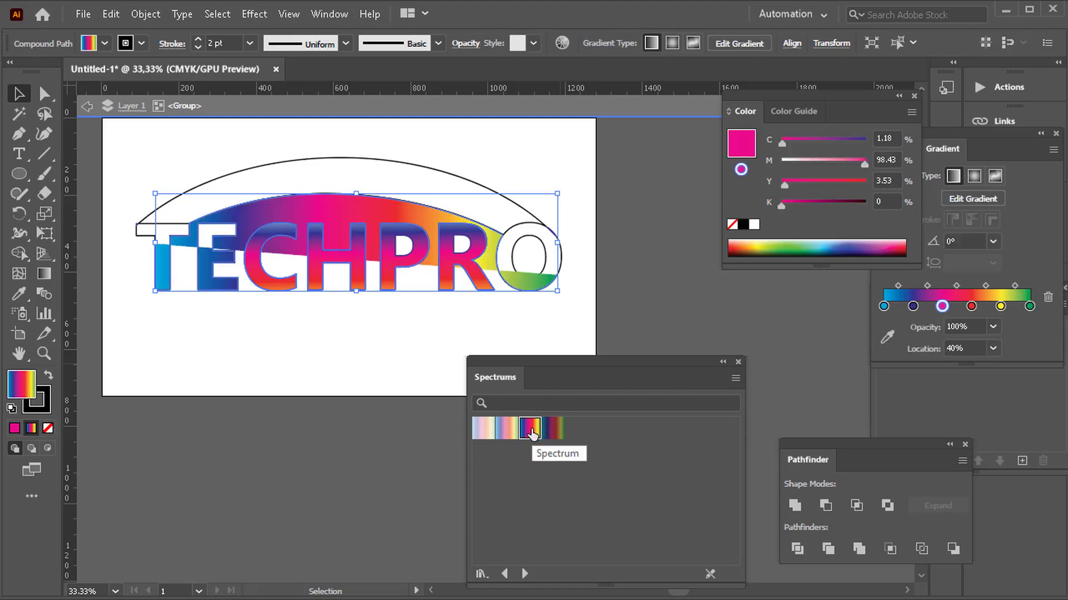
{"action": "left_click", "coordinate": [49, 376]}
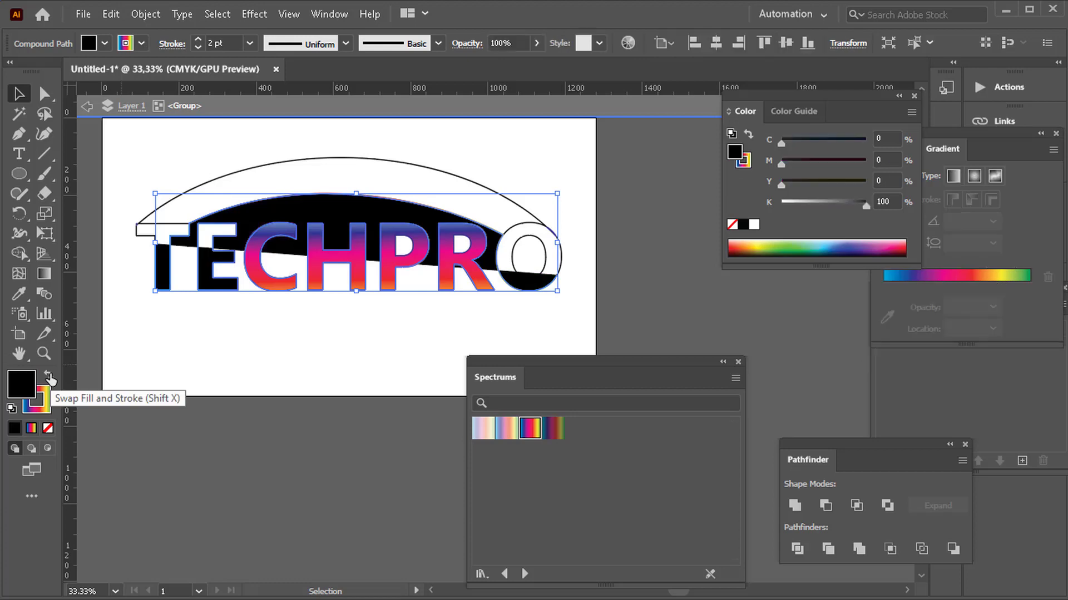
{"action": "key", "text": "ctrl+z"}
{"action": "key", "text": "ctrl+z"}
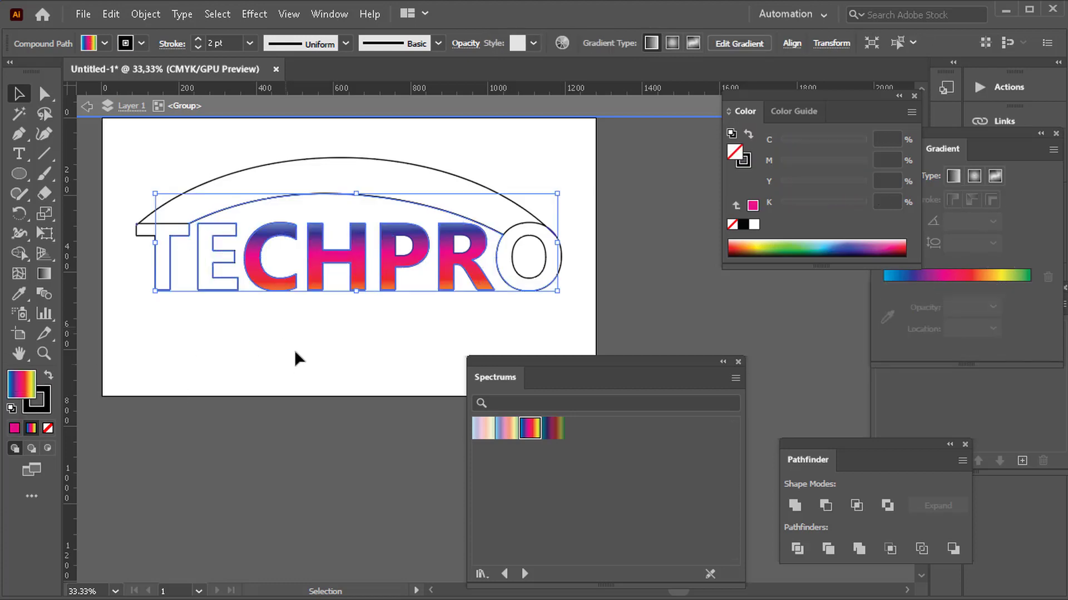
{"action": "left_click", "coordinate": [300, 343]}
Step: Fill the curved band between the two arcs with the Spectrum gradient and clear the selection
{"action": "left_click", "coordinate": [340, 163]}
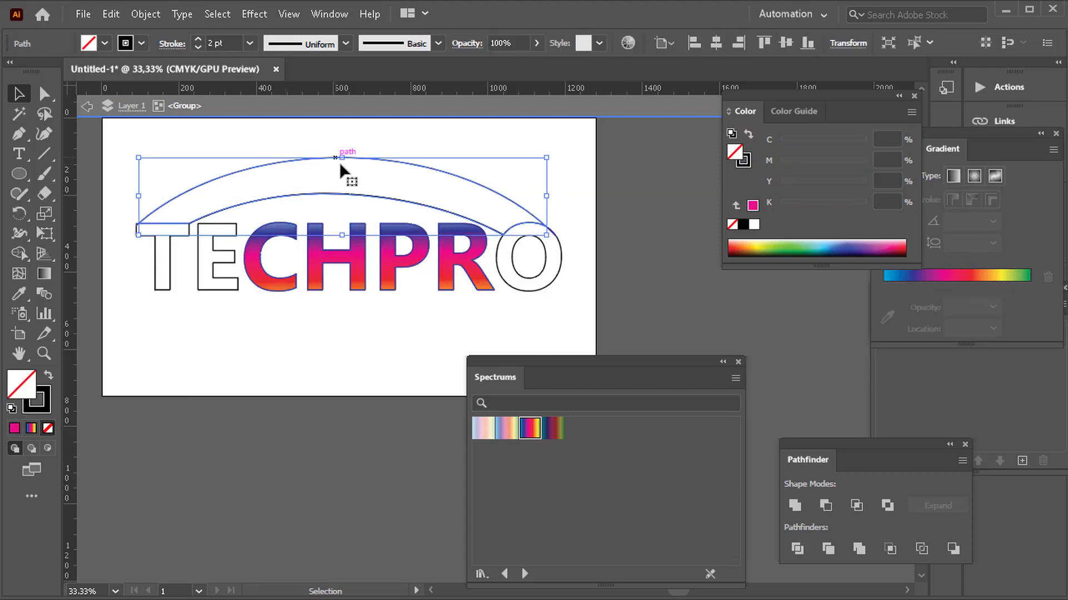
{"action": "left_click", "coordinate": [525, 427]}
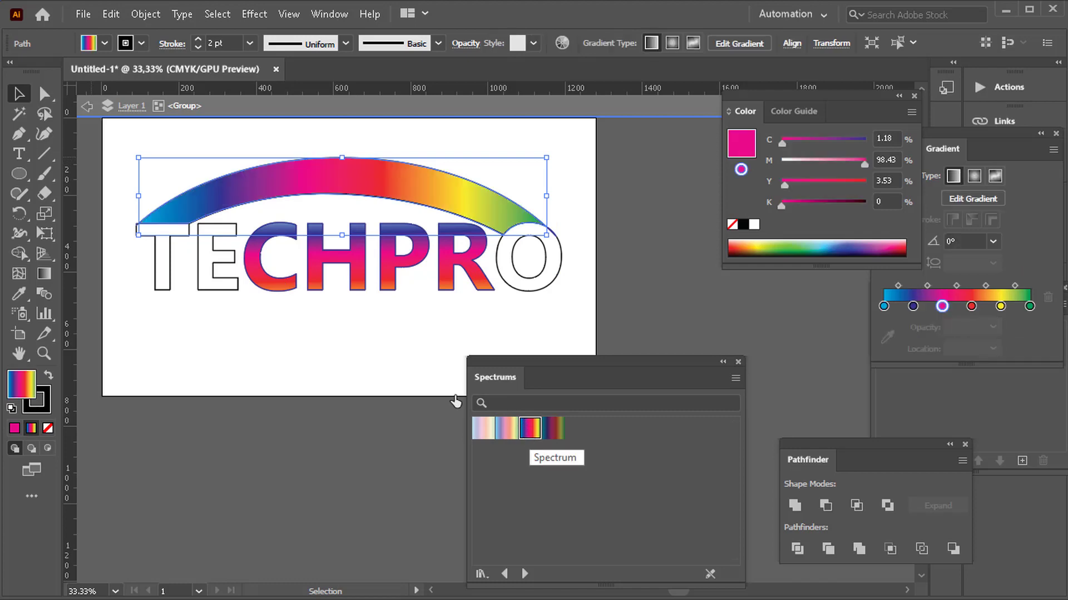
{"action": "key", "text": "ctrl+h"}
{"action": "left_click", "coordinate": [340, 341]}
Step: Isolate the group, select the outlines of the letter O, and leave isolation without a selection
{"action": "scroll", "coordinate": [205, 278], "scroll_direction": "down", "scroll_amount": 2}
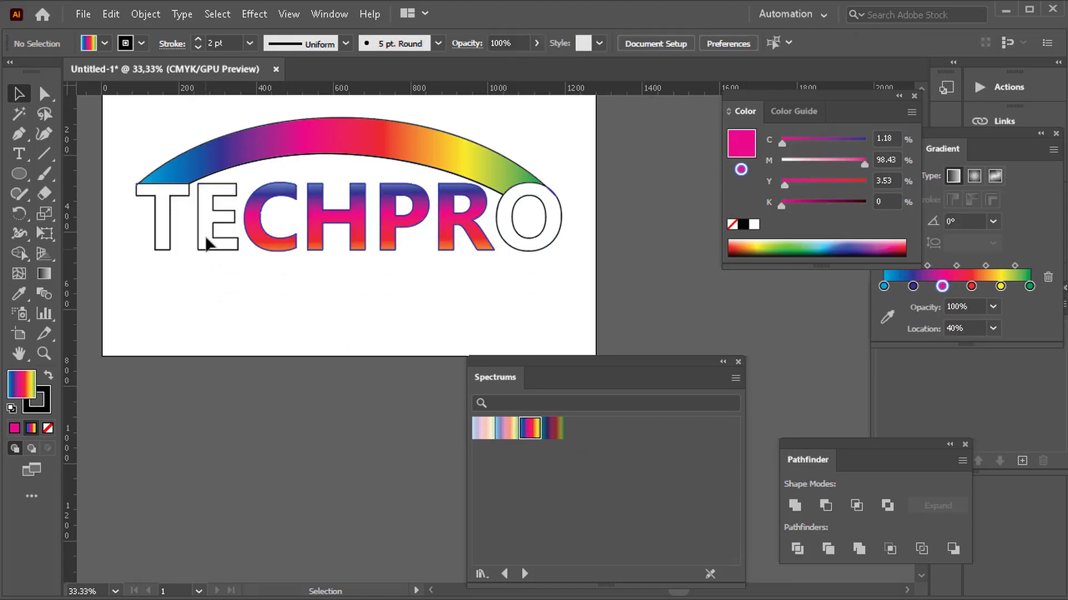
{"action": "left_click_drag", "start_coordinate": [152, 248], "coordinate": [139, 235]}
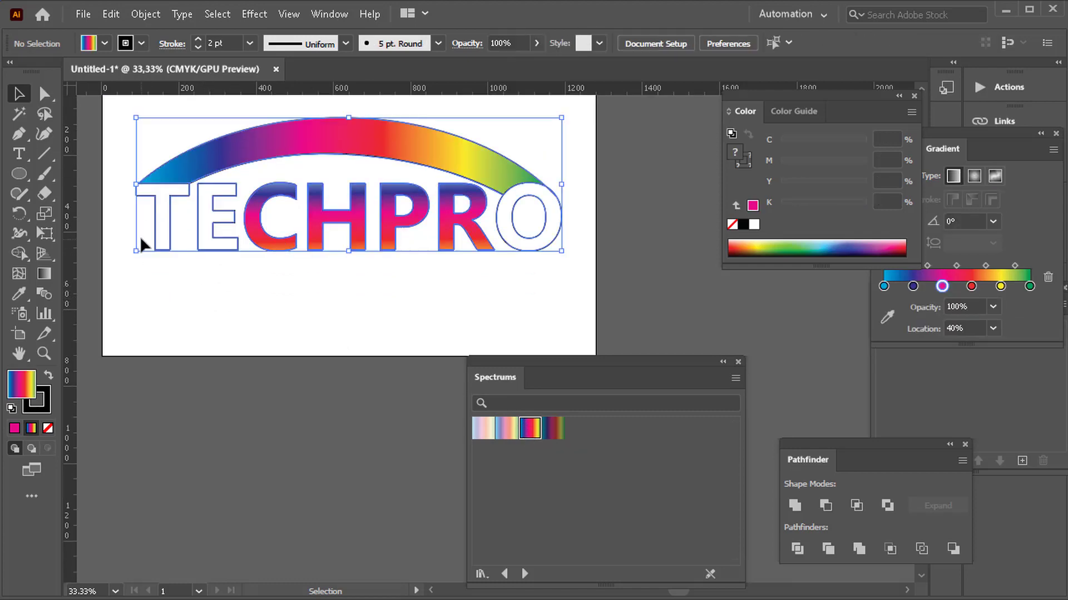
{"action": "double_click", "coordinate": [530, 252]}
{"action": "left_click", "coordinate": [530, 251]}
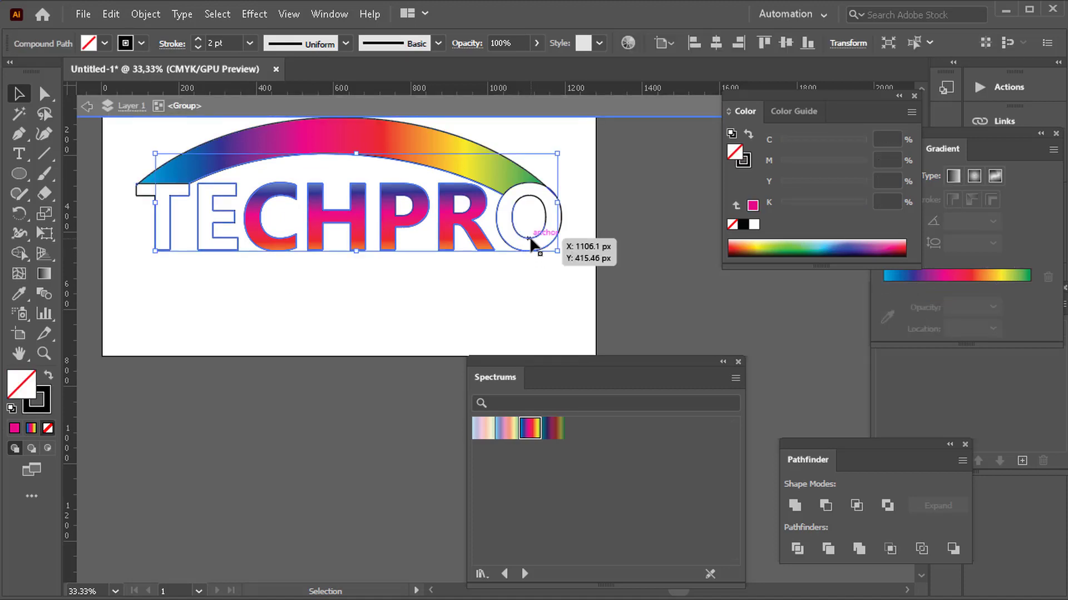
{"action": "left_click", "coordinate": [530, 239]}
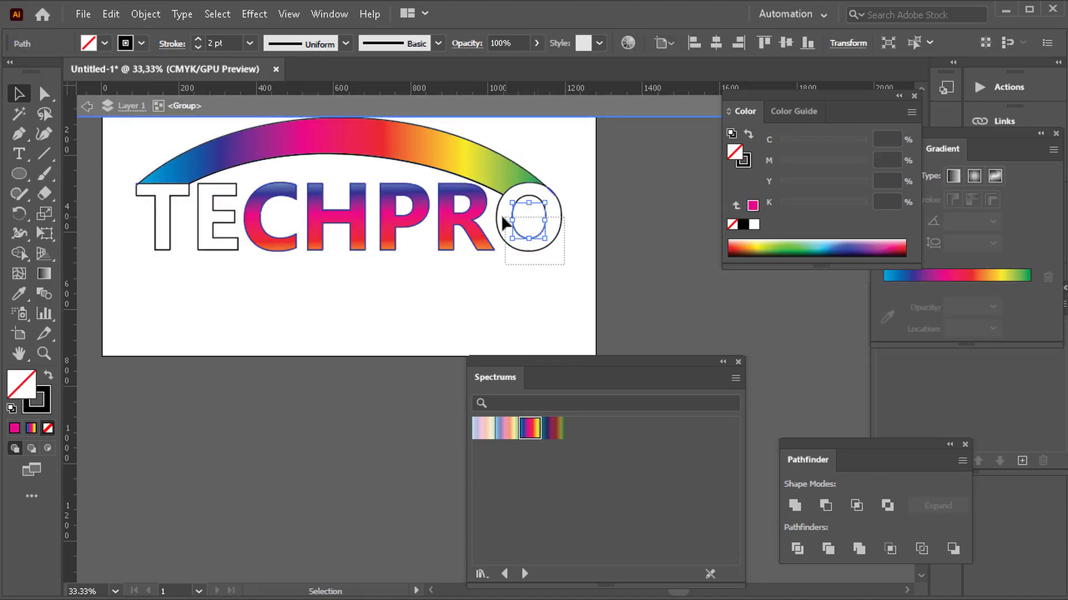
{"action": "left_click_drag", "start_coordinate": [501, 215], "coordinate": [501, 216]}
{"action": "double_click", "coordinate": [436, 296]}
{"action": "scroll", "coordinate": [436, 296], "scroll_direction": "down", "scroll_amount": 2}
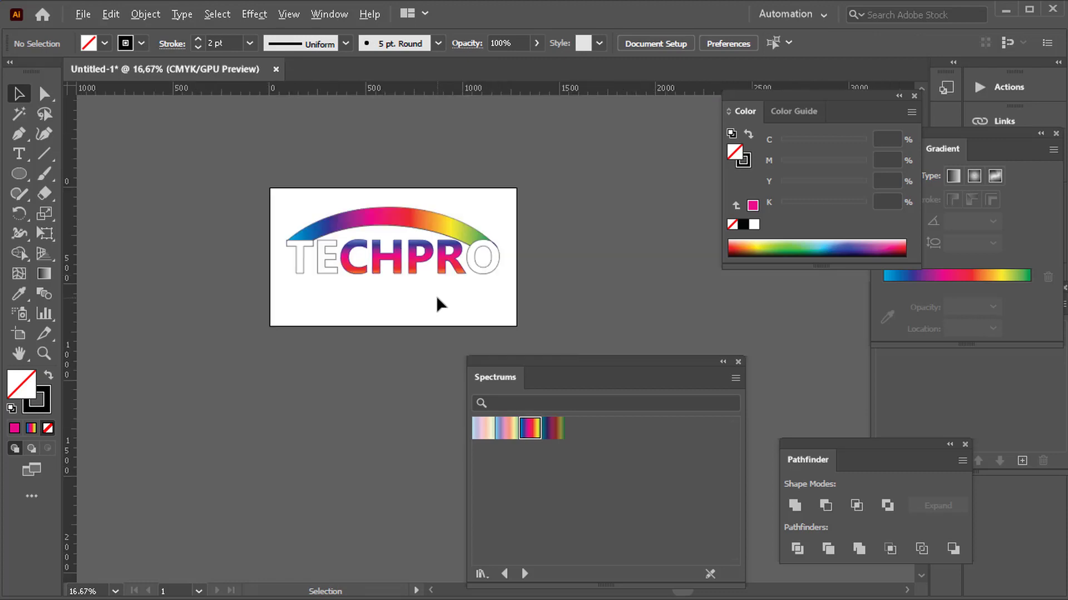
{"action": "scroll", "coordinate": [436, 295], "scroll_direction": "up", "scroll_amount": 1}
{"action": "scroll", "coordinate": [436, 295], "scroll_direction": "down", "scroll_amount": 1}
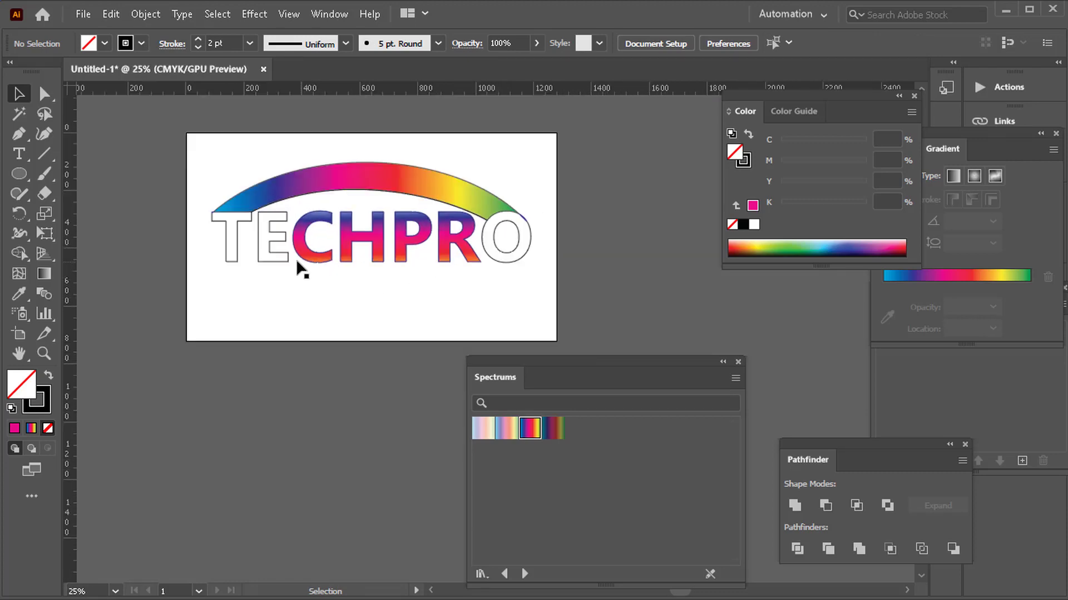
{"action": "scroll", "coordinate": [411, 244], "scroll_direction": "up", "scroll_amount": 1}
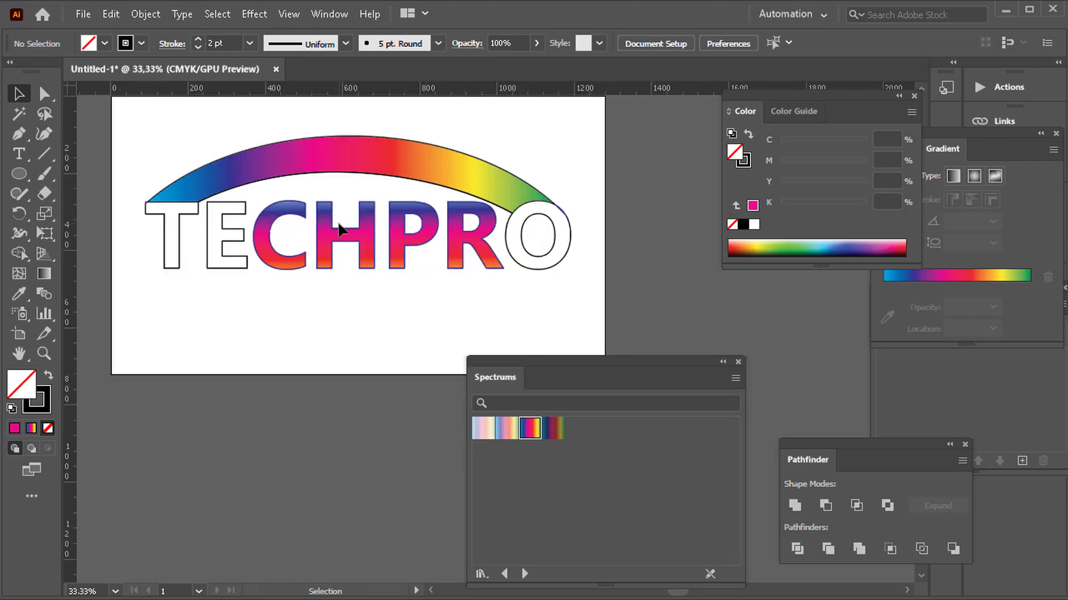
{"action": "scroll", "coordinate": [340, 229], "scroll_direction": "up", "scroll_amount": 1}
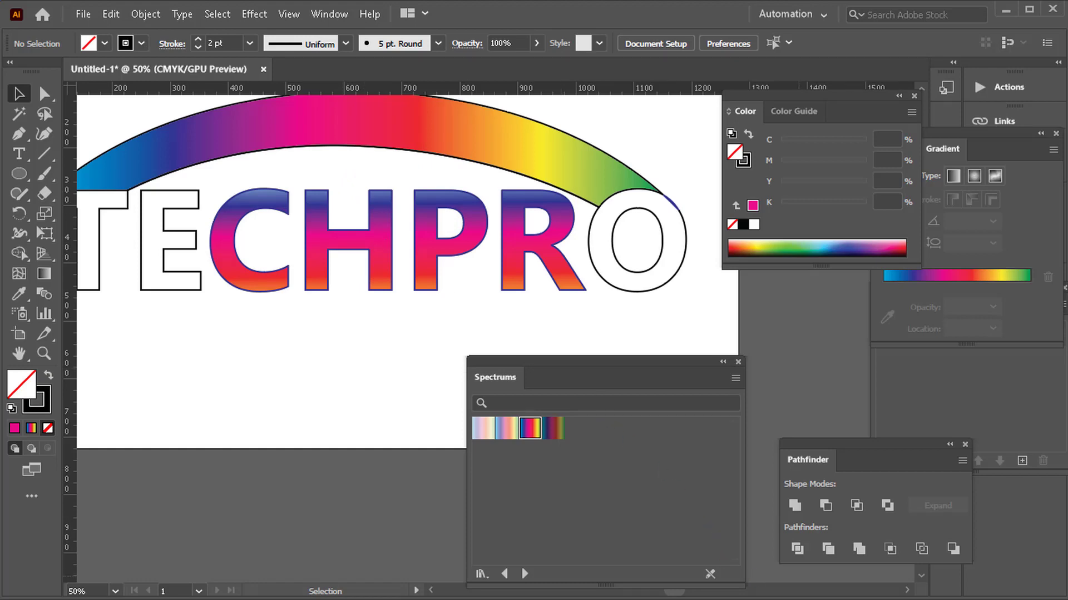